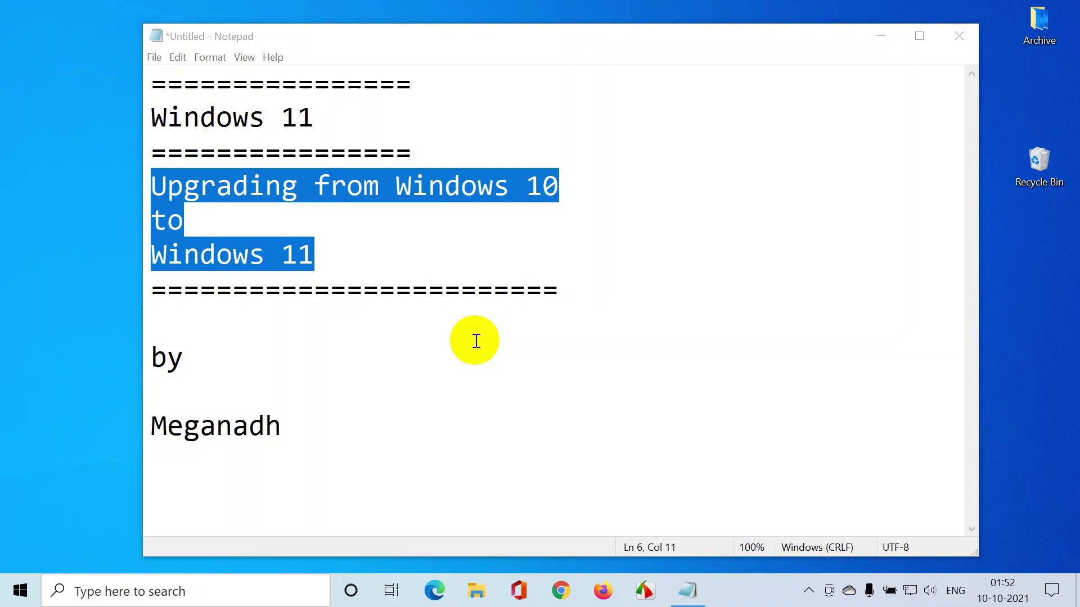
- Re-run the Google search as 'windows 11 upgrade' and highlight Microsoft's Download Windows 11 result
{"action": "left_click", "coordinate": [441, 319]}
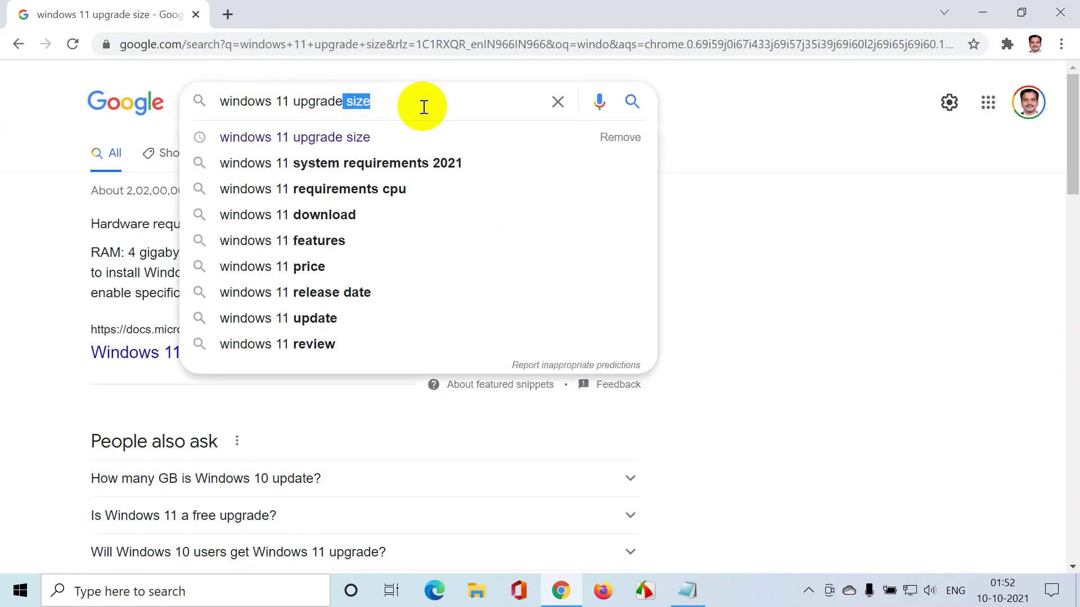
{"action": "key", "text": "BackSpace"}
{"action": "key", "text": "Return"}
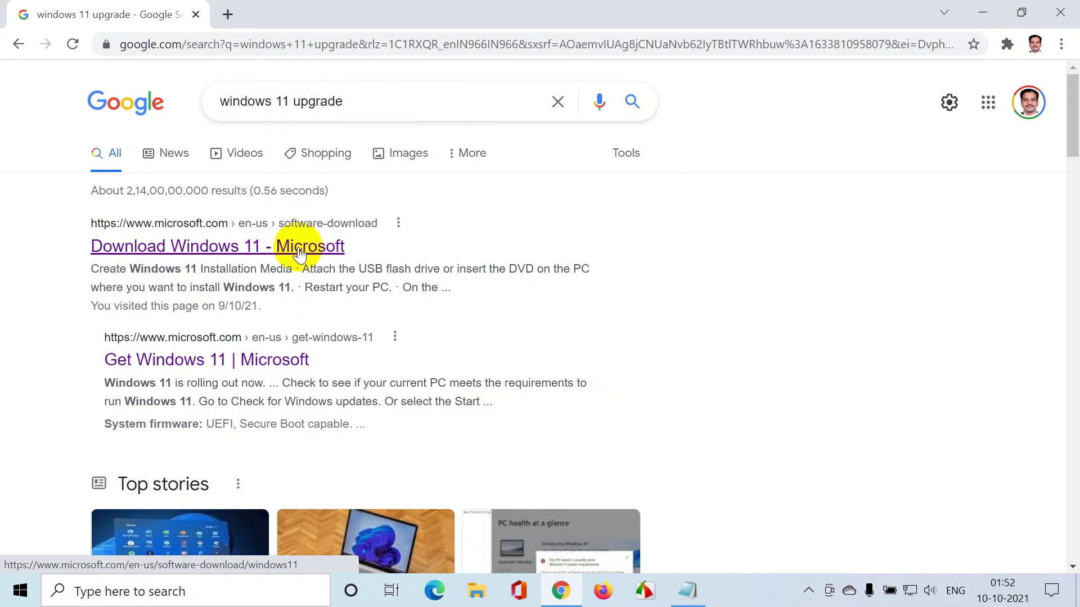
{"action": "mouse_move", "coordinate": [193, 207]}
{"action": "left_mouse_down"}
{"action": "mouse_move", "coordinate": [113, 251]}
{"action": "mouse_move", "coordinate": [371, 219]}
{"action": "mouse_move", "coordinate": [150, 186]}
{"action": "left_mouse_up"}
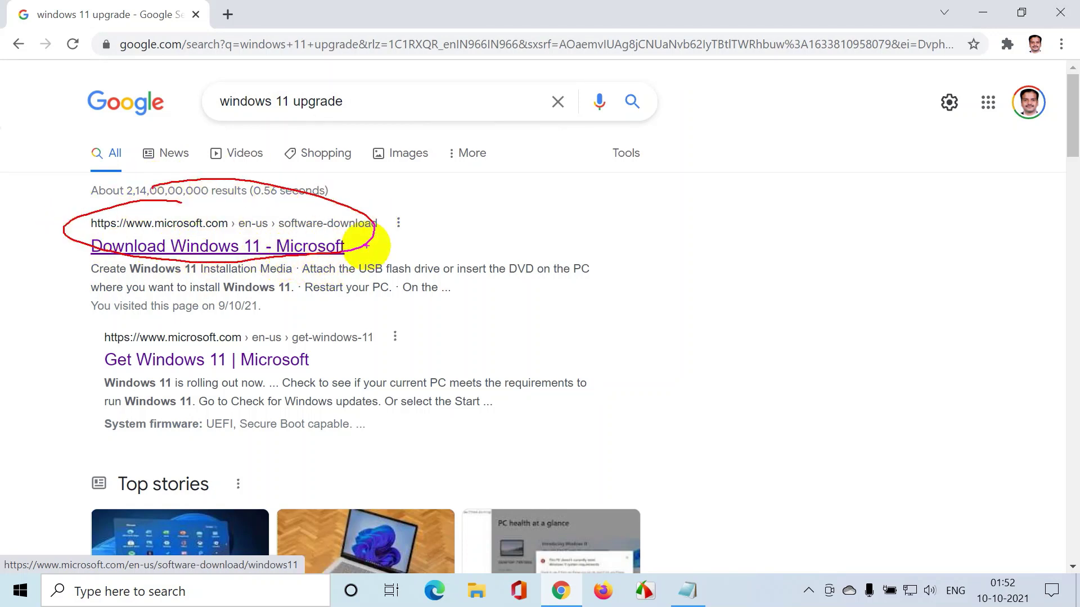
- Open the Download Windows 11 result in a new tab and switch to it
{"action": "right_click", "coordinate": [256, 247]}
{"action": "left_click", "coordinate": [322, 259]}
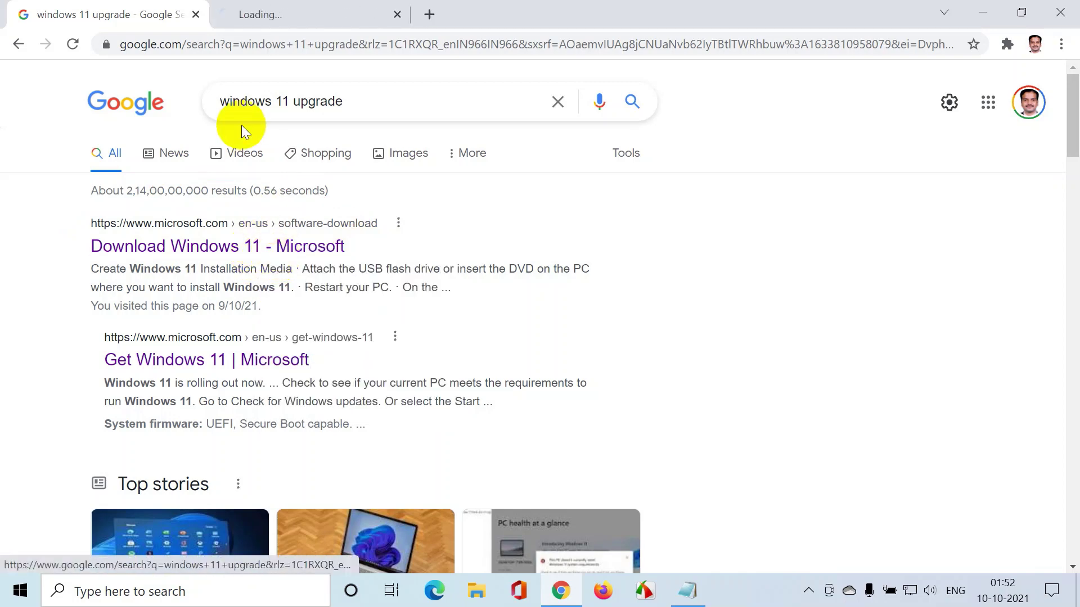
{"action": "left_click", "coordinate": [290, 14]}
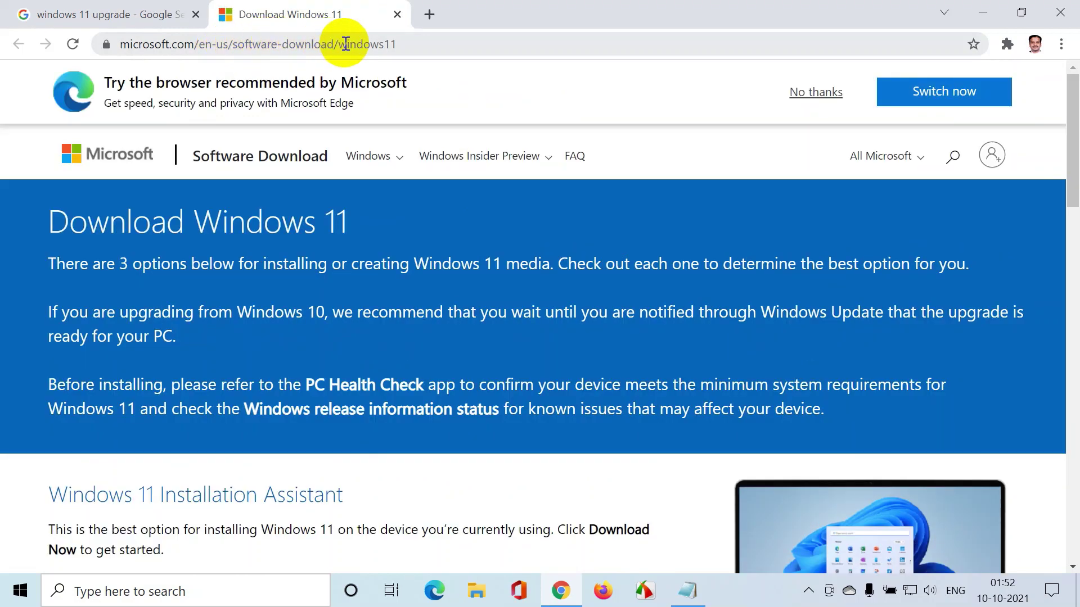
{"action": "left_click_drag", "start_coordinate": [405, 43], "coordinate": [125, 47]}
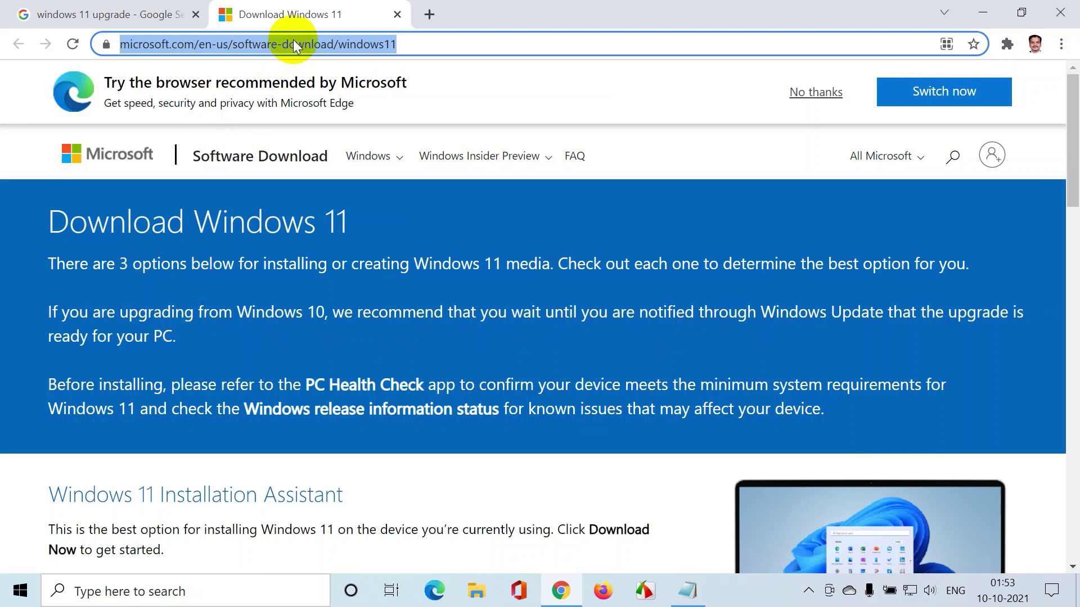
{"action": "left_click", "coordinate": [546, 84]}
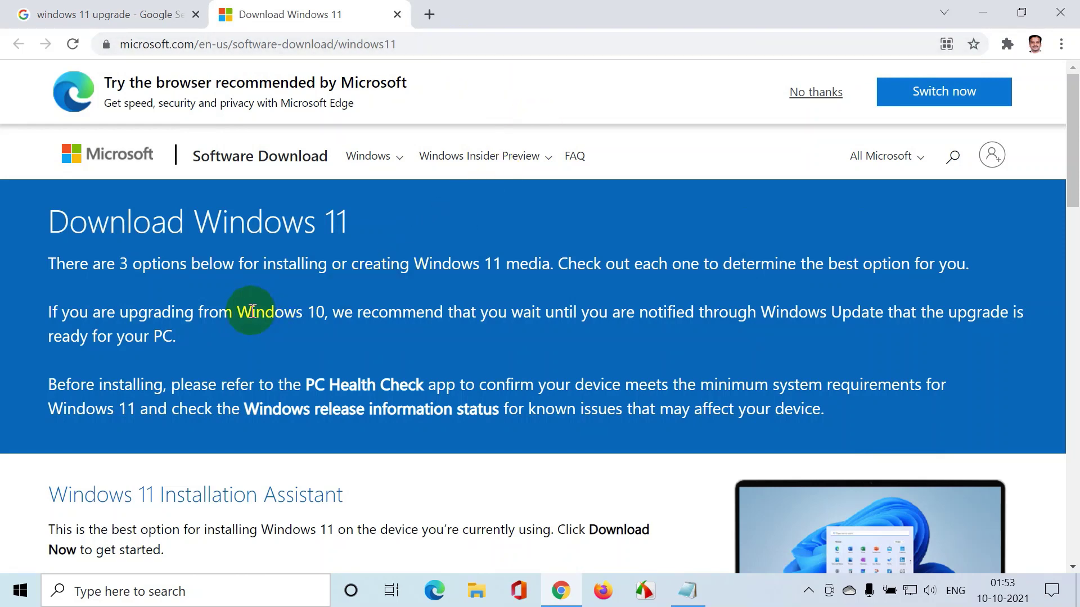
- Scroll down, highlighting the three options: Installation Assistant, Installation Media and Disk Image (ISO)
{"action": "left_click_drag", "start_coordinate": [67, 263], "coordinate": [331, 262]}
{"action": "scroll", "coordinate": [267, 288], "scroll_direction": "down", "scroll_amount": 2}
{"action": "scroll", "coordinate": [267, 288], "scroll_direction": "down", "scroll_amount": 3}
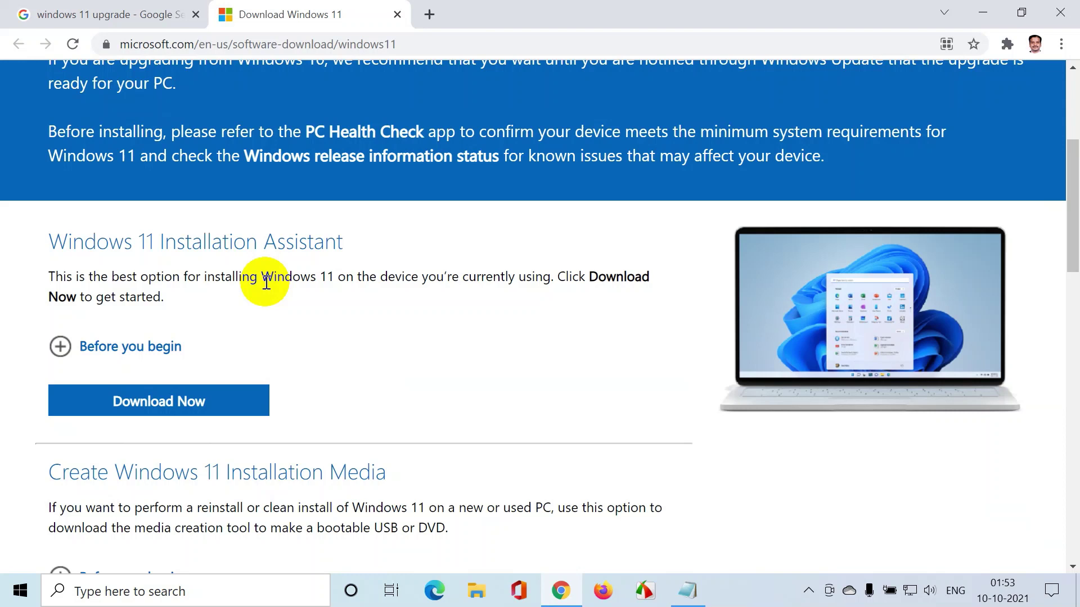
{"action": "left_click_drag", "start_coordinate": [81, 241], "coordinate": [329, 241]}
{"action": "scroll", "coordinate": [330, 253], "scroll_direction": "down", "scroll_amount": 3}
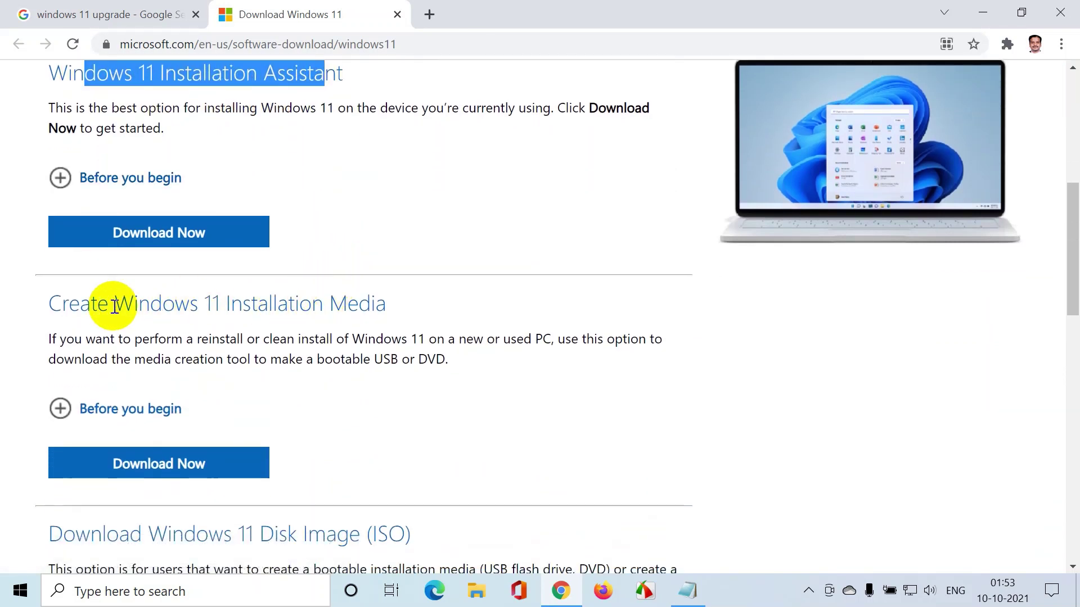
{"action": "left_click_drag", "start_coordinate": [80, 304], "coordinate": [338, 295]}
{"action": "scroll", "coordinate": [334, 300], "scroll_direction": "down", "scroll_amount": 2}
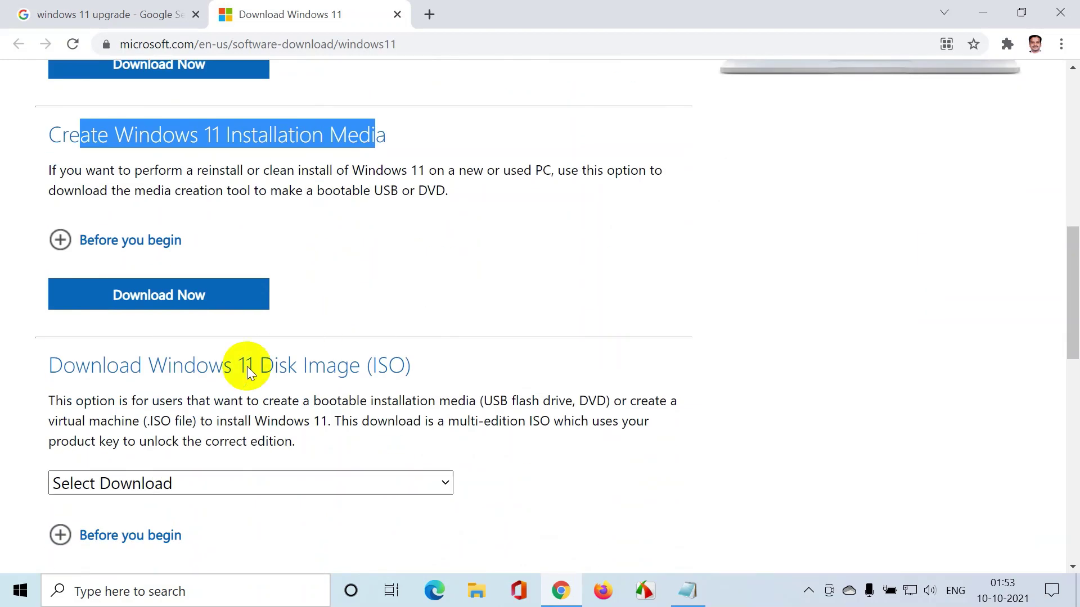
{"action": "left_click_drag", "start_coordinate": [89, 367], "coordinate": [387, 356]}
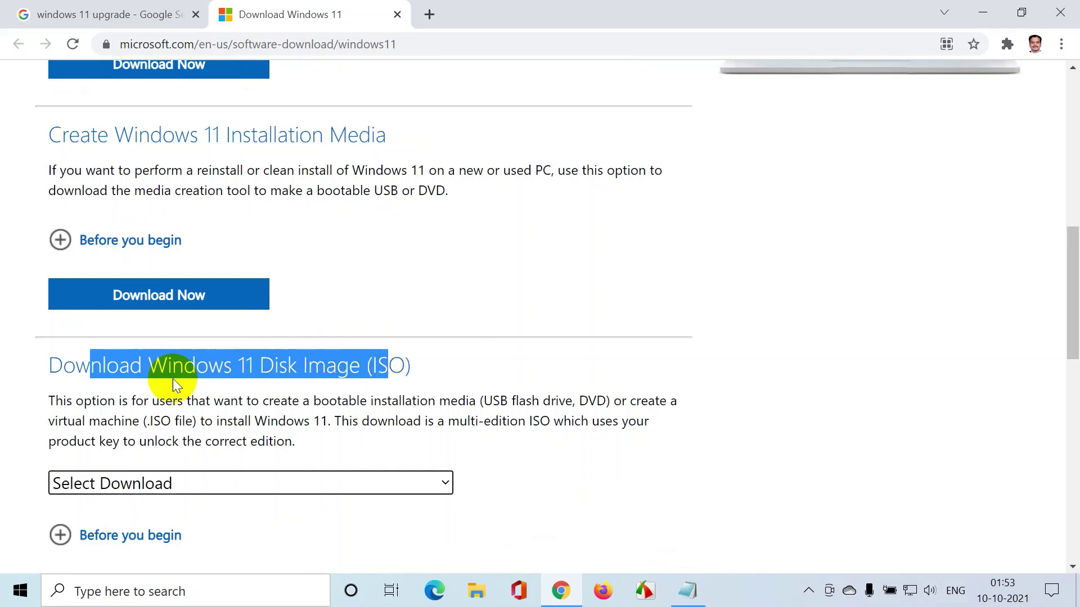
{"action": "left_click", "coordinate": [152, 378]}
{"action": "left_click_drag", "start_coordinate": [119, 366], "coordinate": [363, 366]}
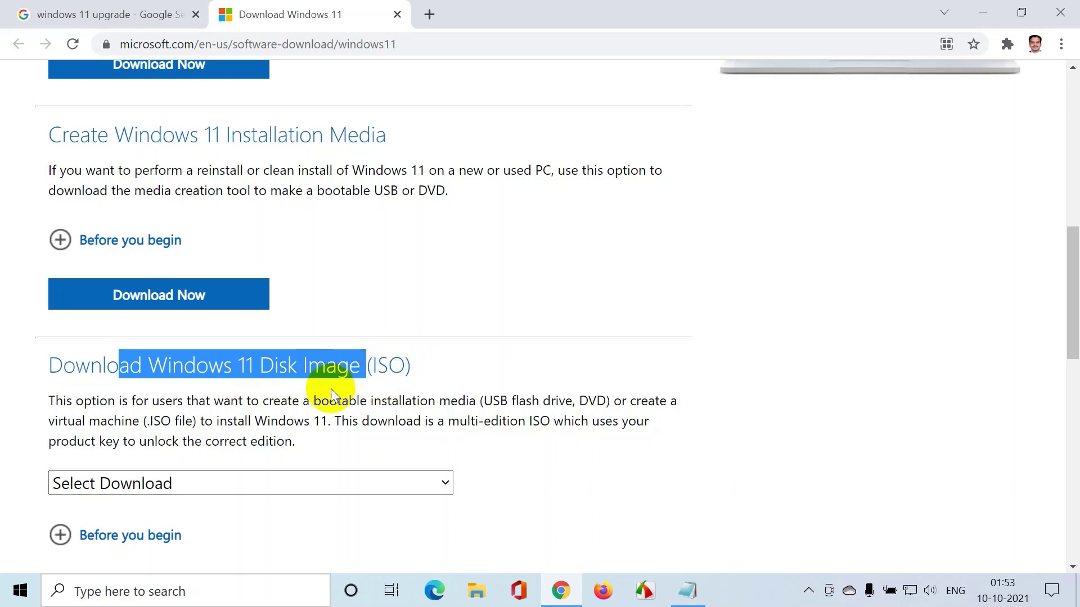
- Scroll back up and highlight the note about running PC Health Check first
{"action": "scroll", "coordinate": [307, 390], "scroll_direction": "up", "scroll_amount": 1}
{"action": "scroll", "coordinate": [366, 326], "scroll_direction": "up", "scroll_amount": 3}
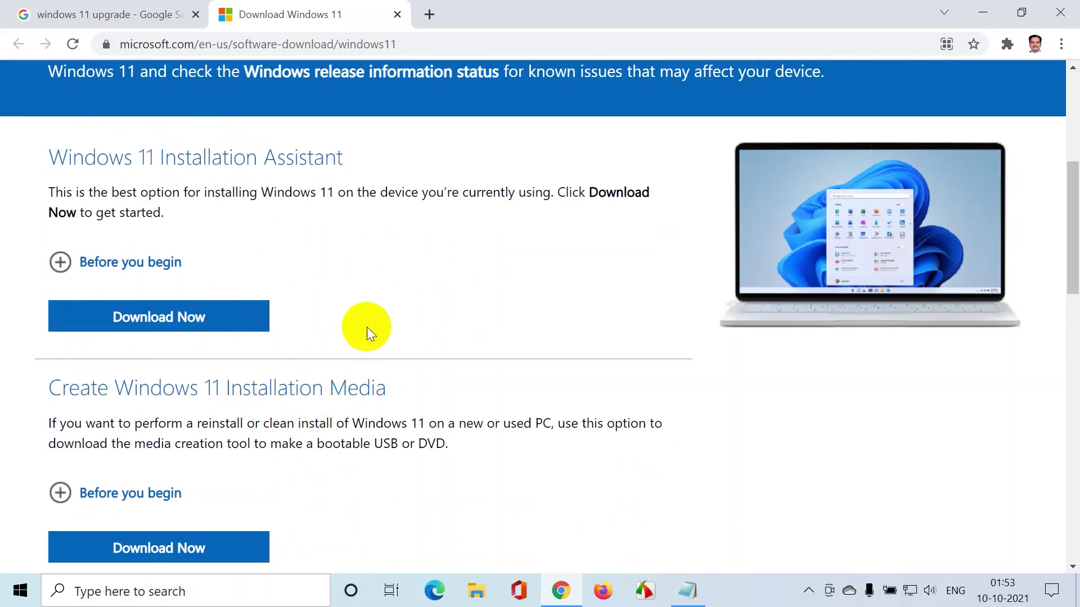
{"action": "scroll", "coordinate": [359, 338], "scroll_direction": "up", "scroll_amount": 2}
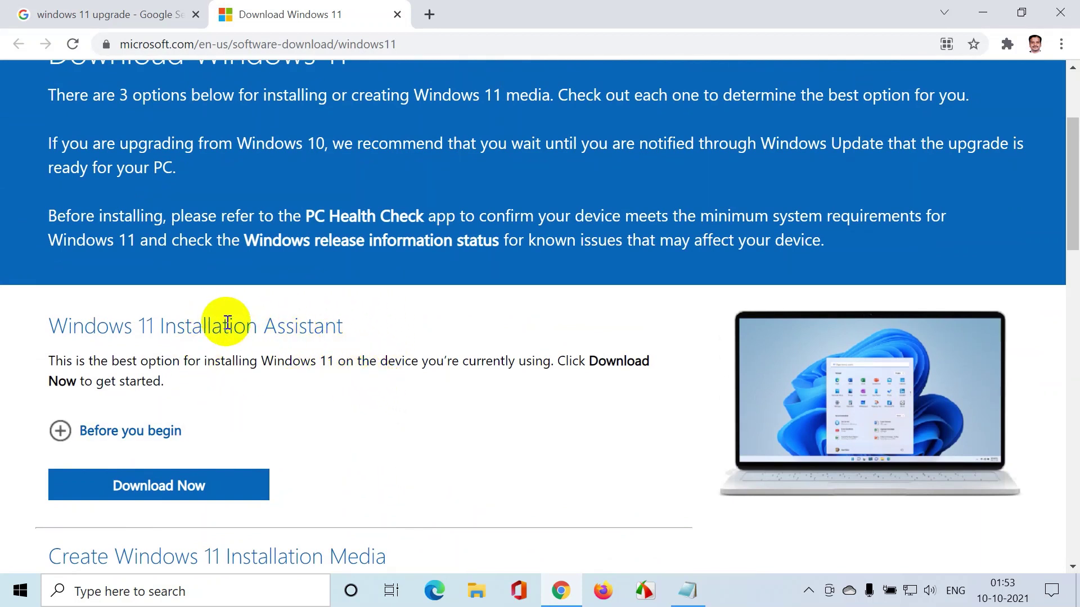
{"action": "scroll", "coordinate": [16, 250], "scroll_direction": "up", "scroll_amount": 1}
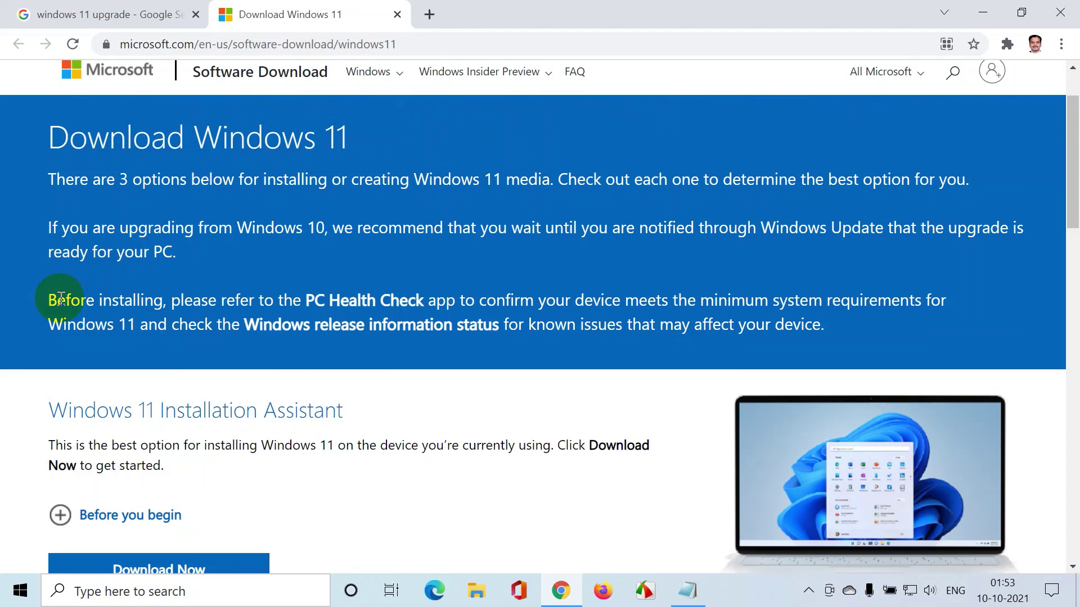
{"action": "left_click_drag", "start_coordinate": [49, 302], "coordinate": [235, 302]}
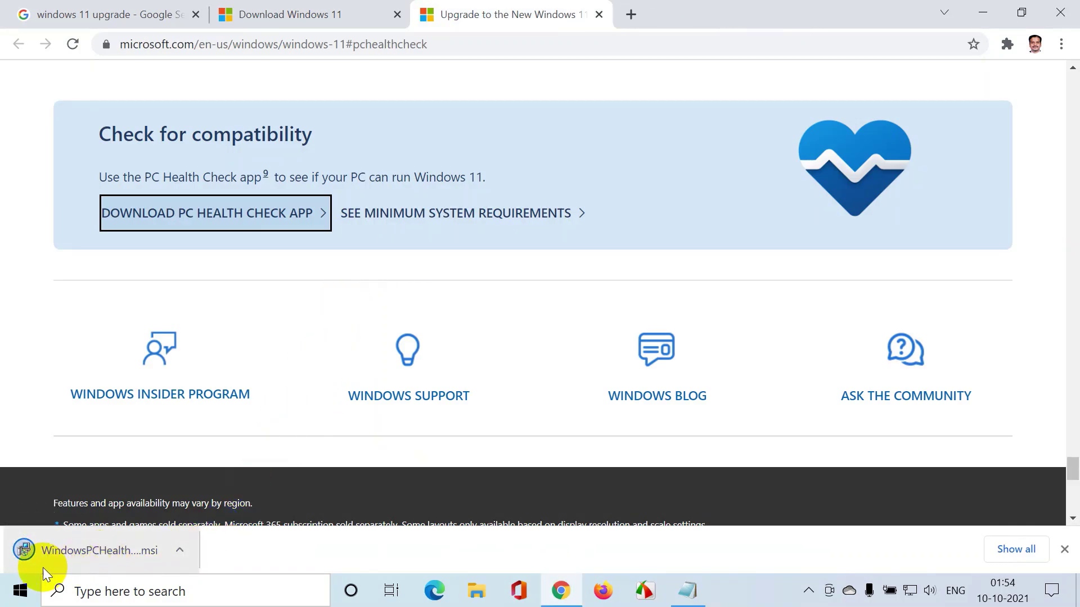
- Run WindowsPCHealthCheckSetup.msi from Downloads, accept the license and install PC Health Check
{"action": "left_click", "coordinate": [180, 550]}
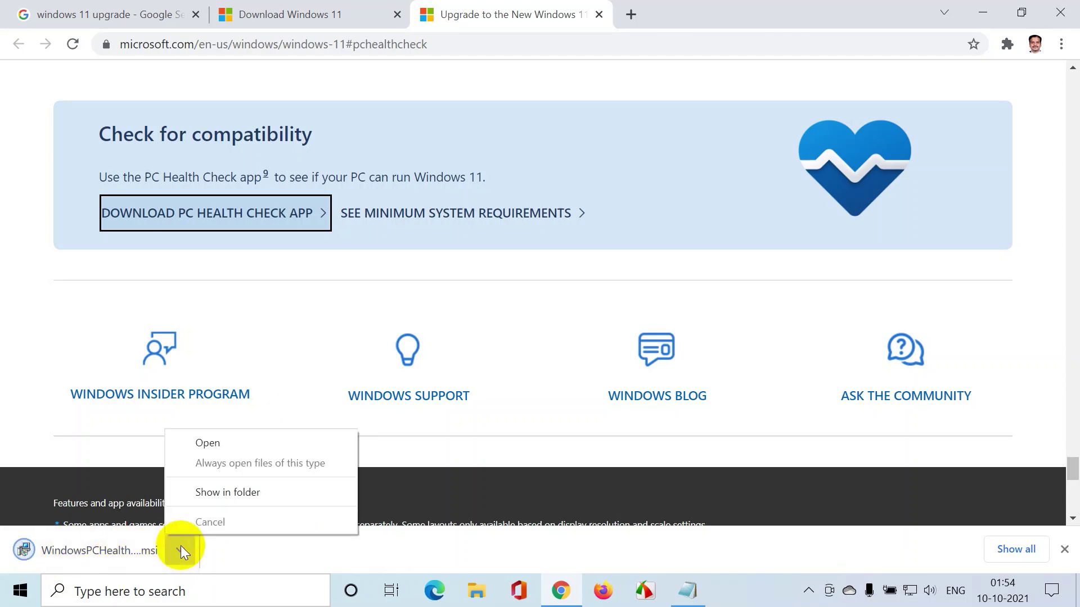
{"action": "left_click", "coordinate": [221, 493]}
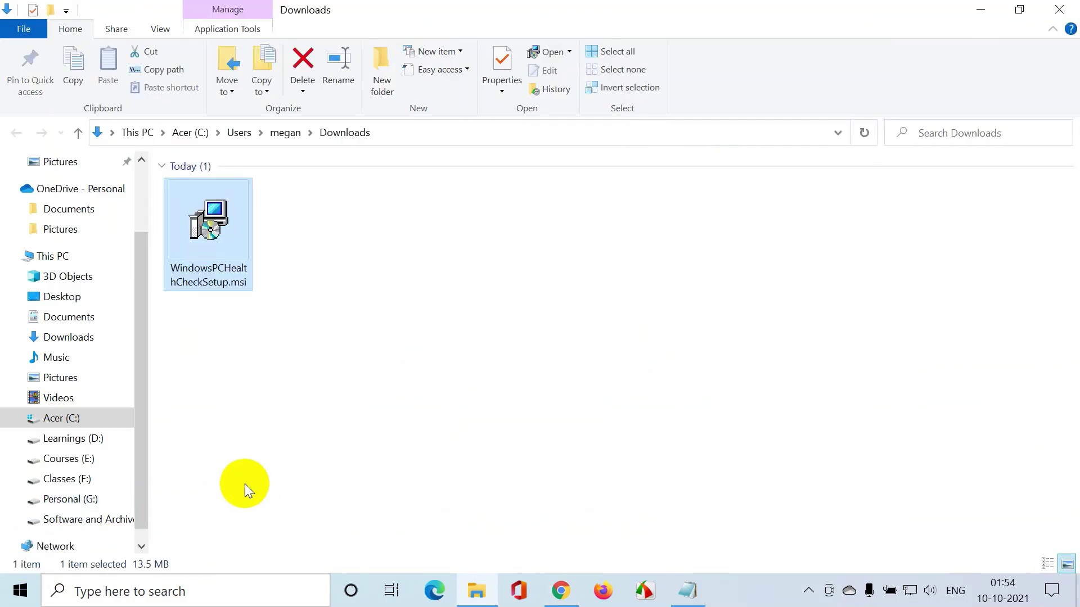
{"action": "double_click", "coordinate": [208, 251]}
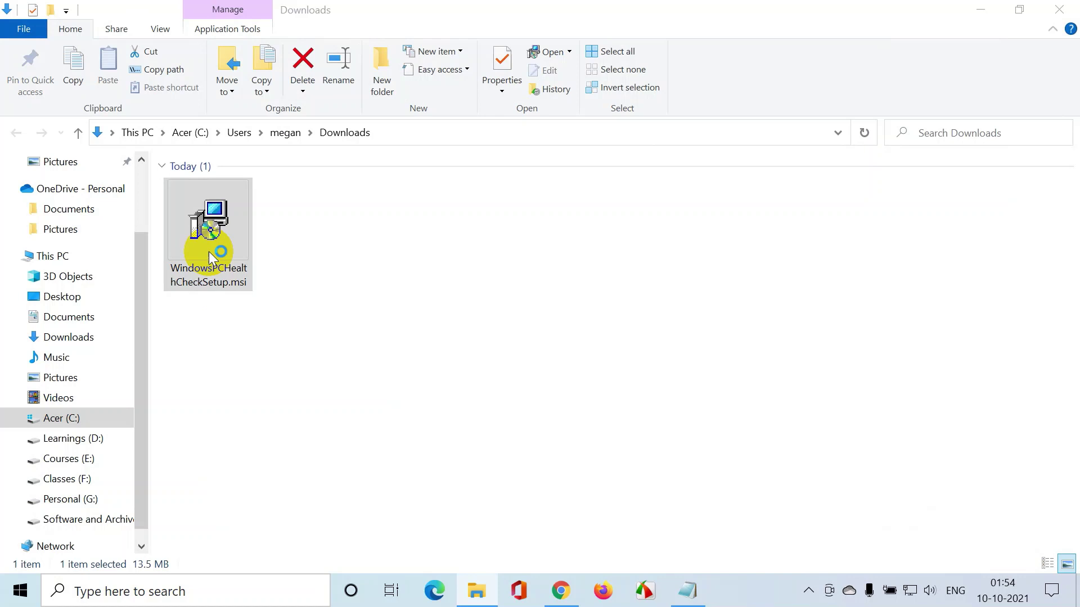
{"action": "left_click", "coordinate": [479, 392]}
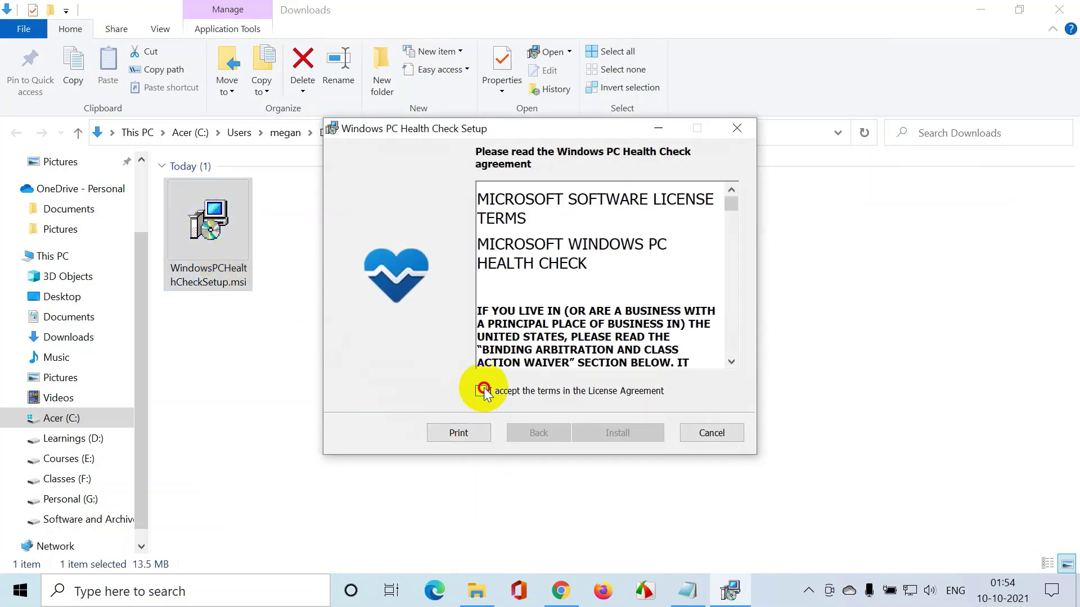
{"action": "left_click", "coordinate": [602, 436]}
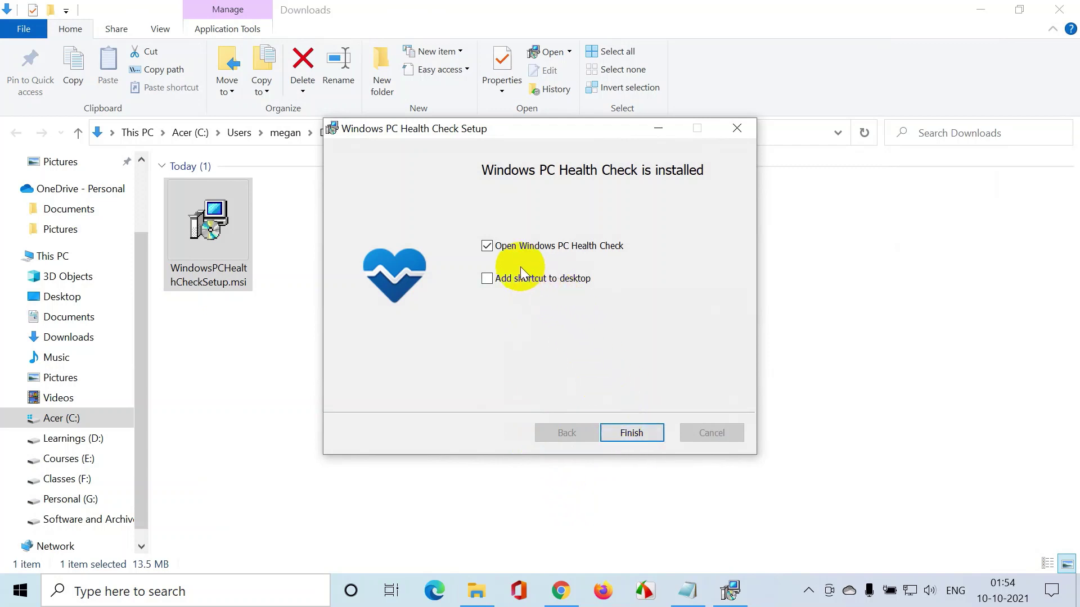
{"action": "left_click", "coordinate": [630, 434]}
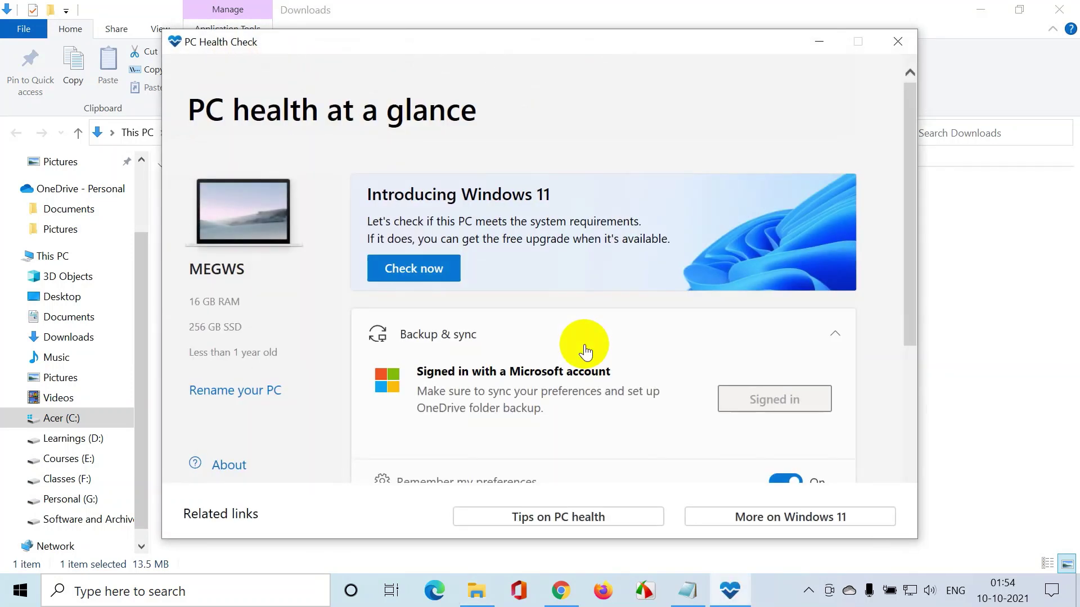
- Run Check now, confirm the PC meets Windows 11 requirements, then close PC Health Check
{"action": "left_click_drag", "start_coordinate": [366, 193], "coordinate": [517, 204]}
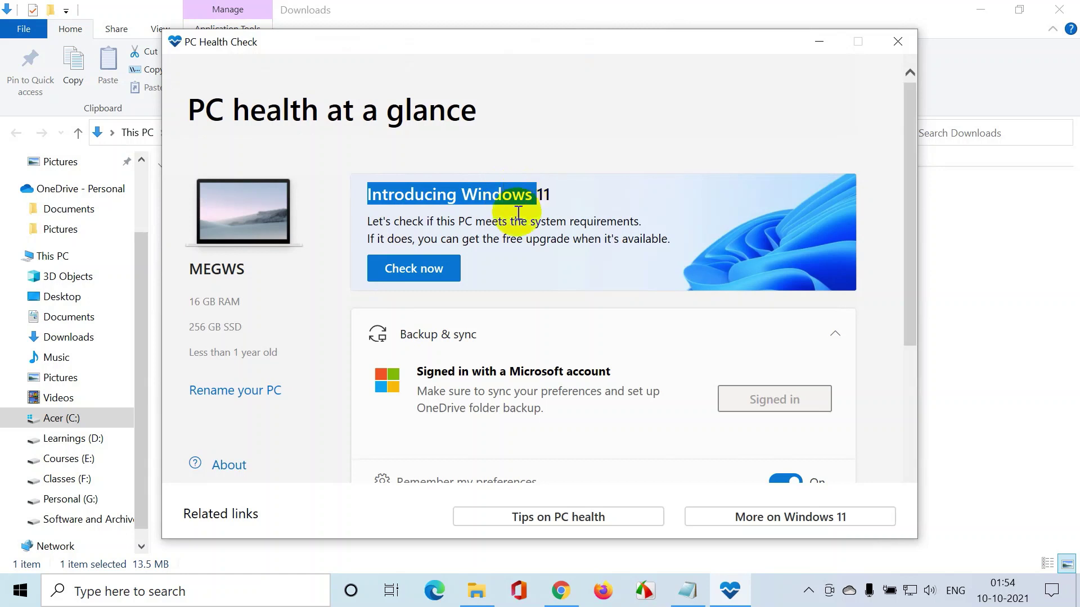
{"action": "left_click", "coordinate": [418, 274]}
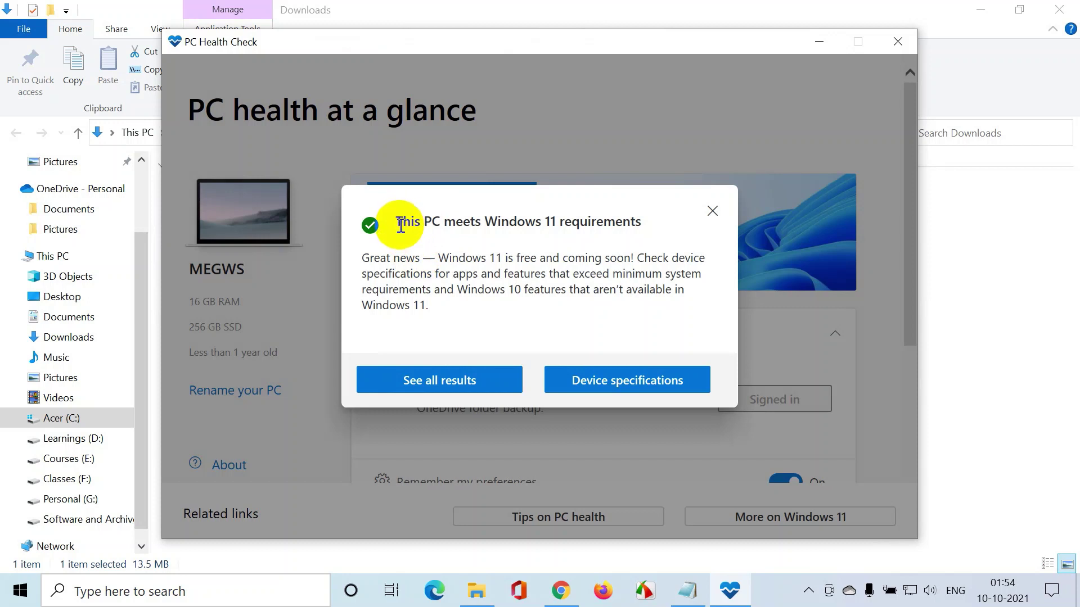
{"action": "left_click_drag", "start_coordinate": [396, 221], "coordinate": [611, 226]}
{"action": "left_click_drag", "start_coordinate": [364, 256], "coordinate": [445, 303]}
{"action": "left_click", "coordinate": [477, 267]}
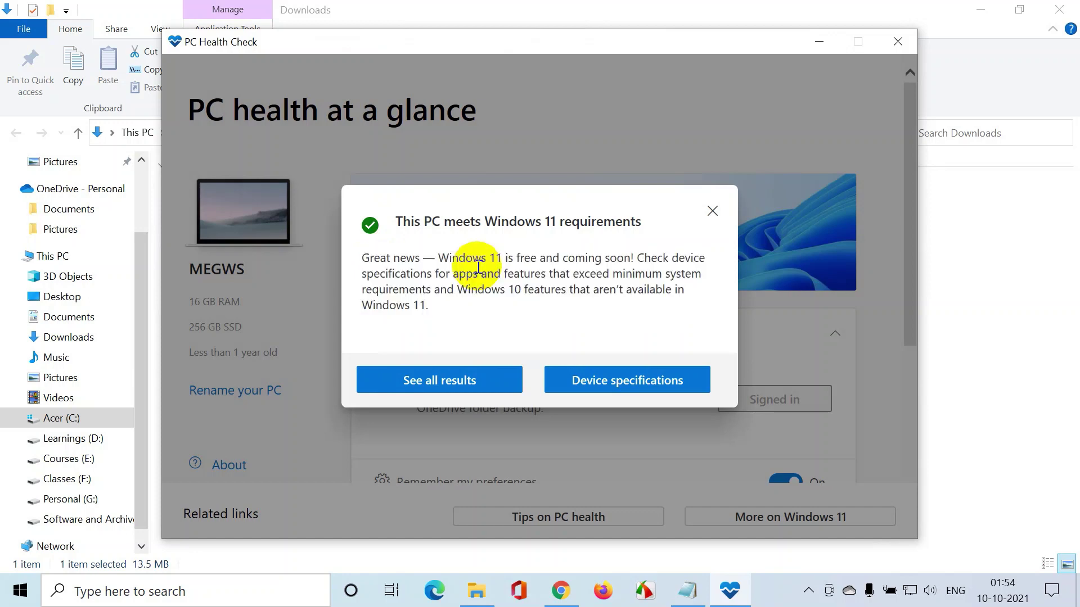
{"action": "left_click", "coordinate": [712, 211]}
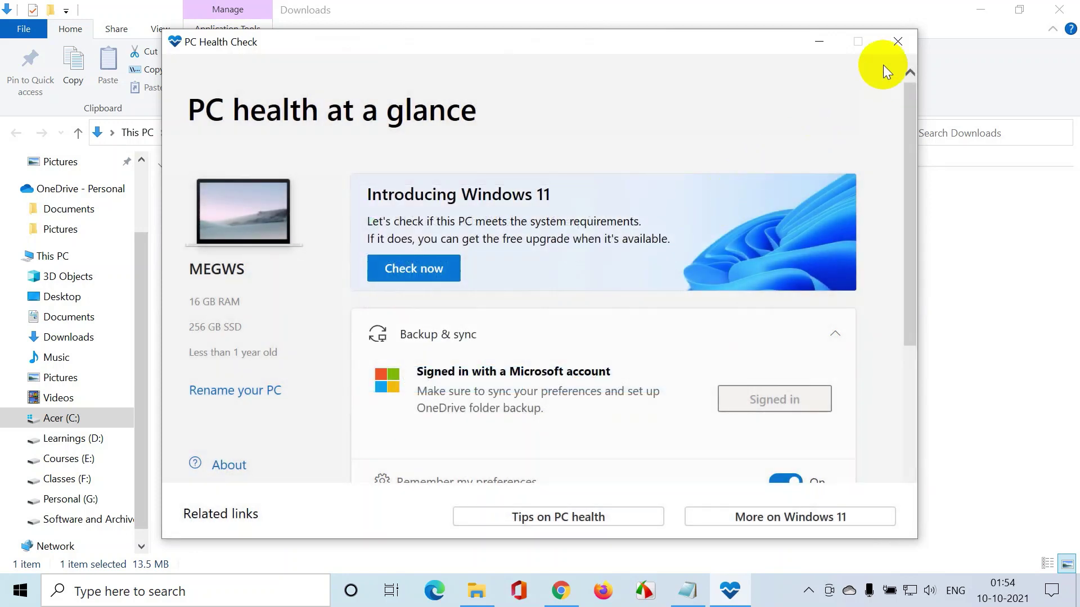
{"action": "left_click", "coordinate": [896, 49]}
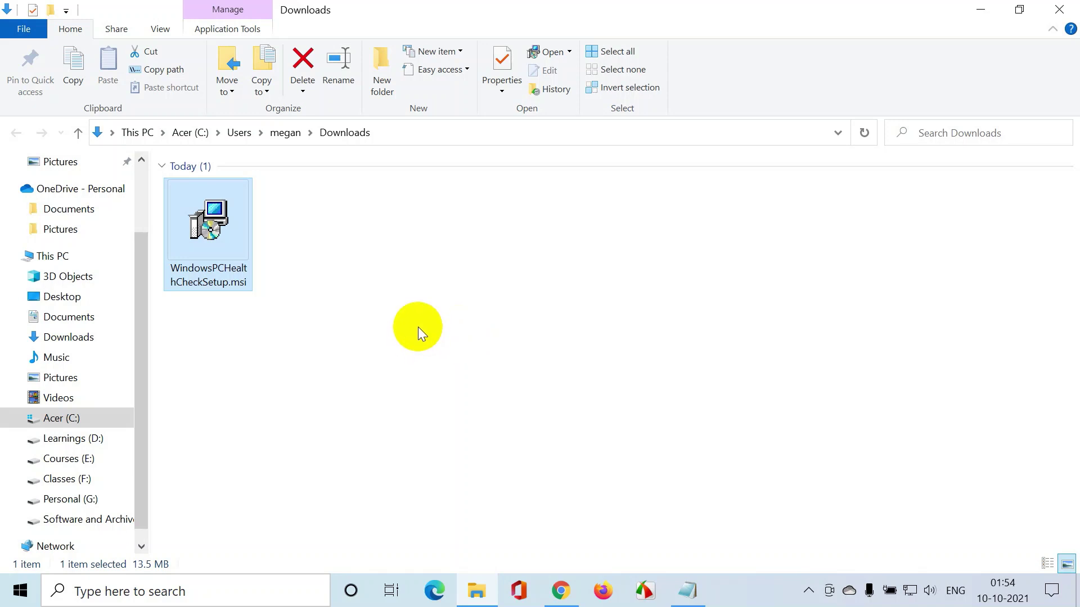
- Return to the Download Windows 11 tab and scroll to the Windows 11 Installation Assistant heading
{"action": "left_click", "coordinate": [560, 582]}
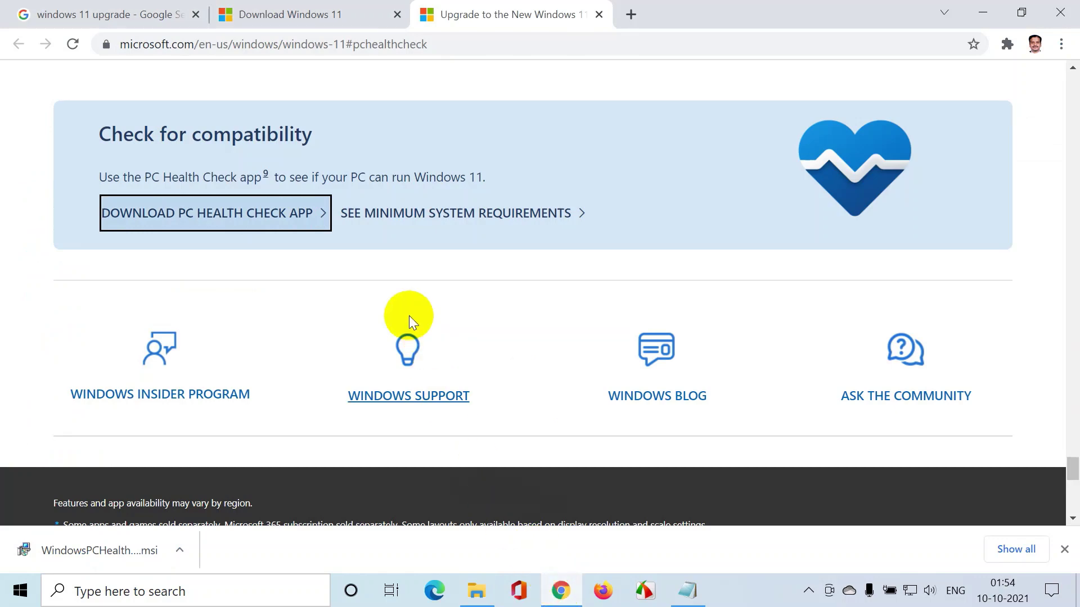
{"action": "left_click", "coordinate": [281, 16]}
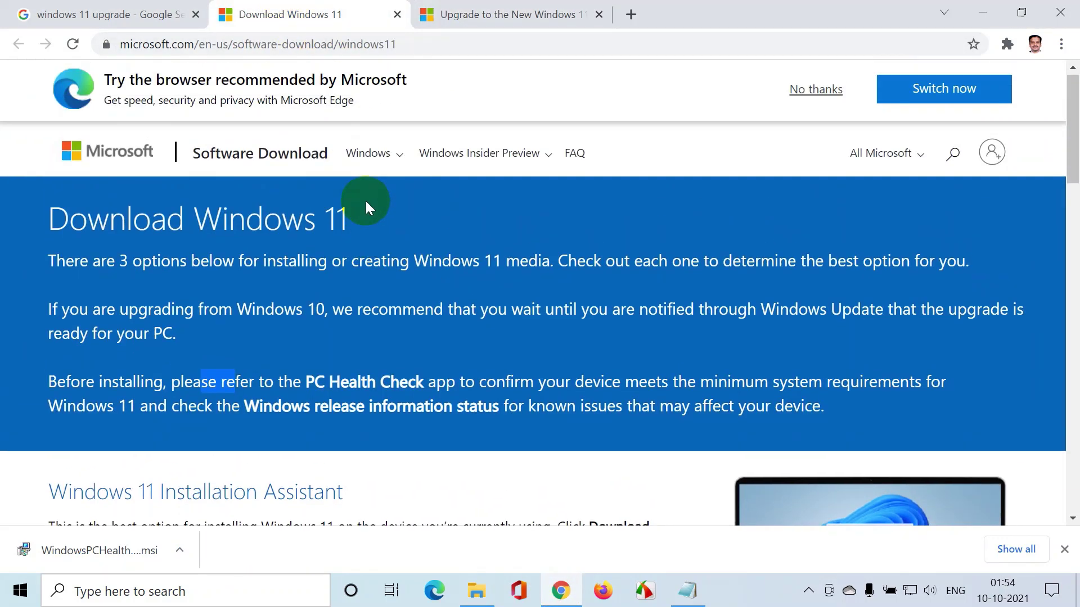
{"action": "left_click_drag", "start_coordinate": [144, 217], "coordinate": [349, 212]}
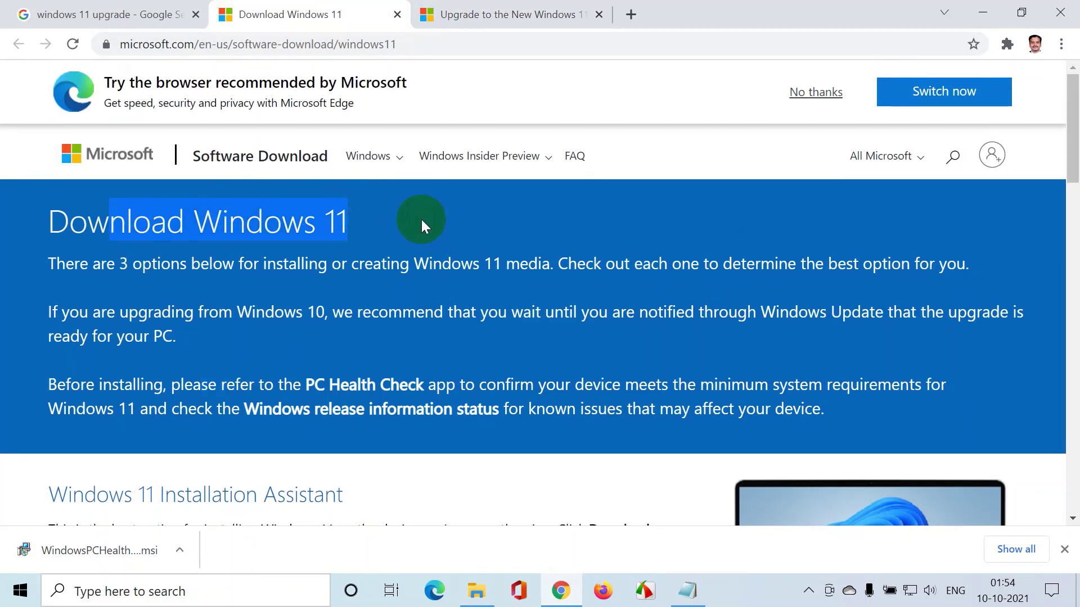
{"action": "scroll", "coordinate": [416, 228], "scroll_direction": "down", "scroll_amount": 3}
{"action": "scroll", "coordinate": [409, 231], "scroll_direction": "down", "scroll_amount": 1}
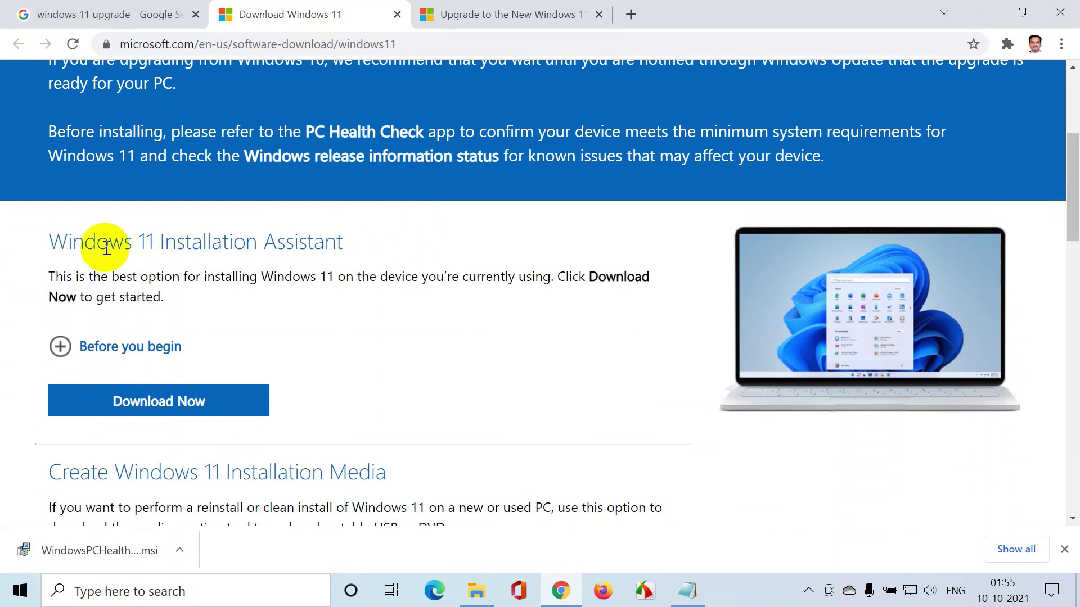
{"action": "left_click_drag", "start_coordinate": [96, 242], "coordinate": [308, 231]}
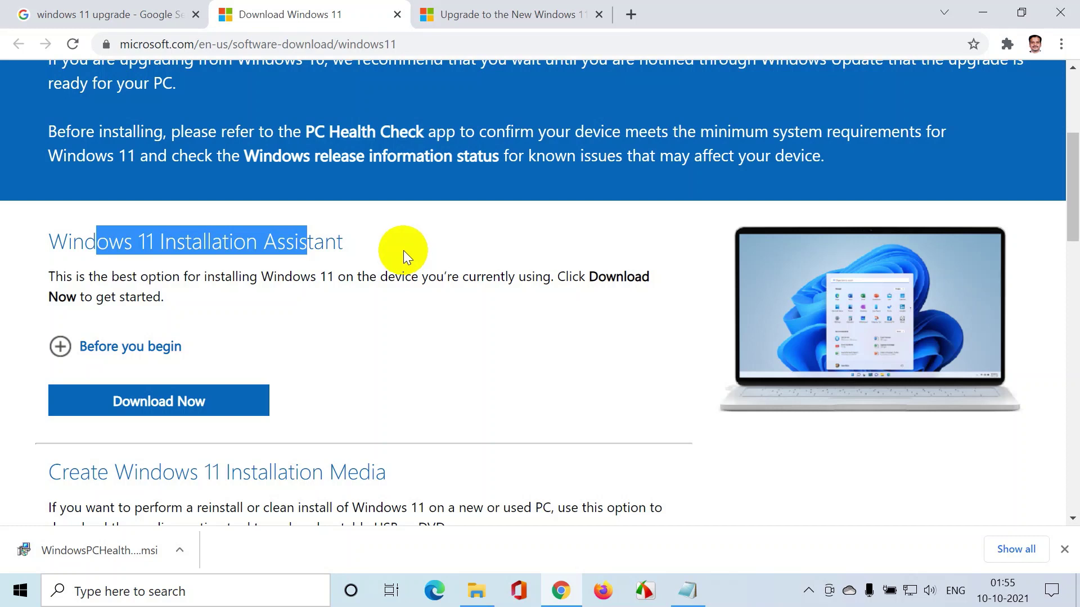
{"action": "right_click", "coordinate": [477, 585]}
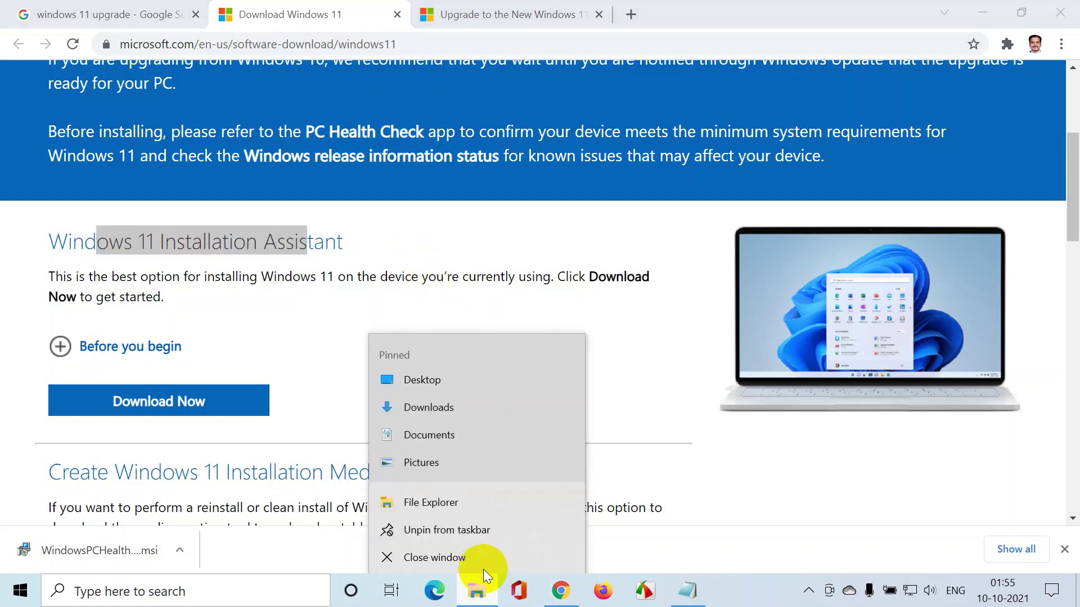
{"action": "left_click", "coordinate": [479, 506]}
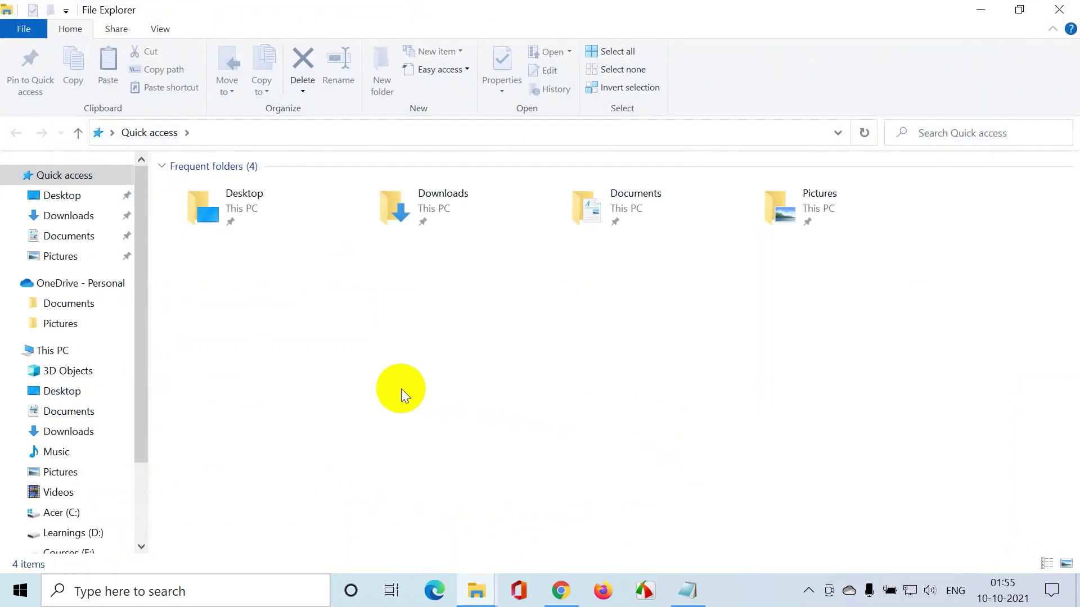
{"action": "left_click", "coordinate": [56, 351]}
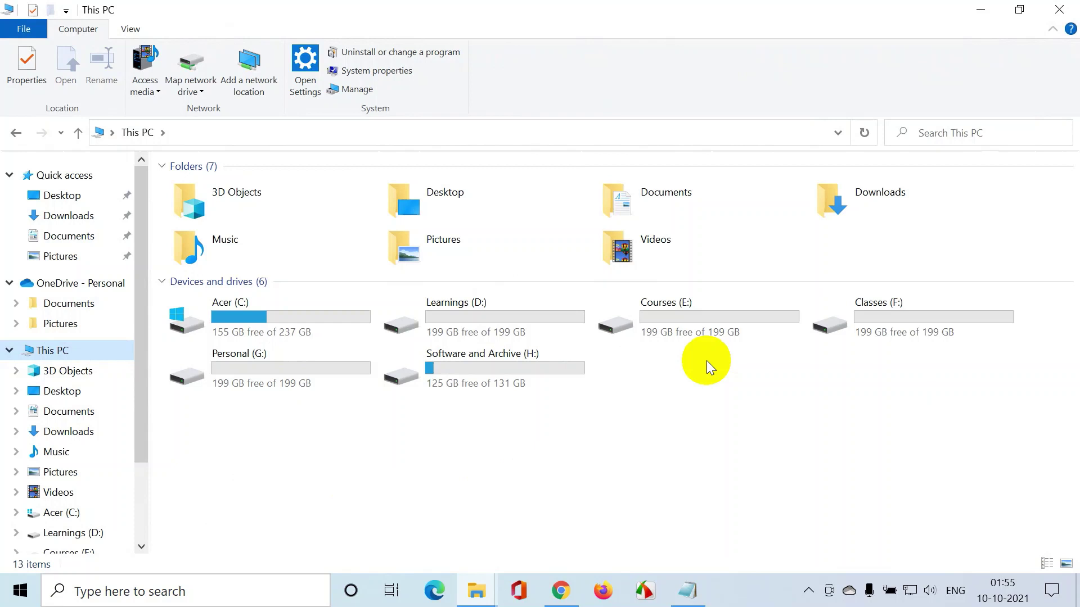
{"action": "double_click", "coordinate": [866, 322]}
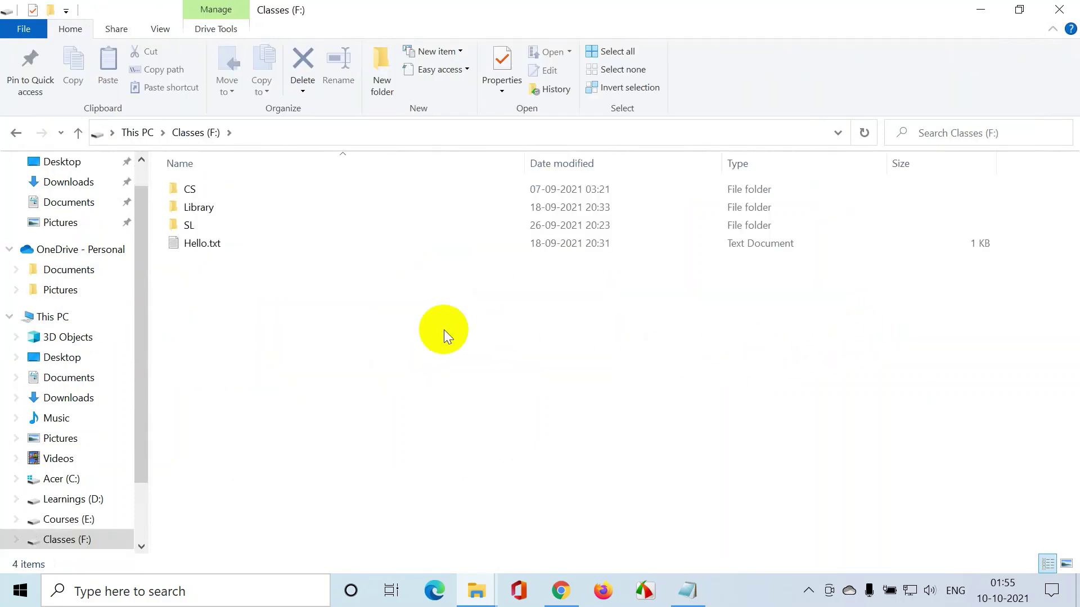
{"action": "left_click", "coordinate": [137, 132]}
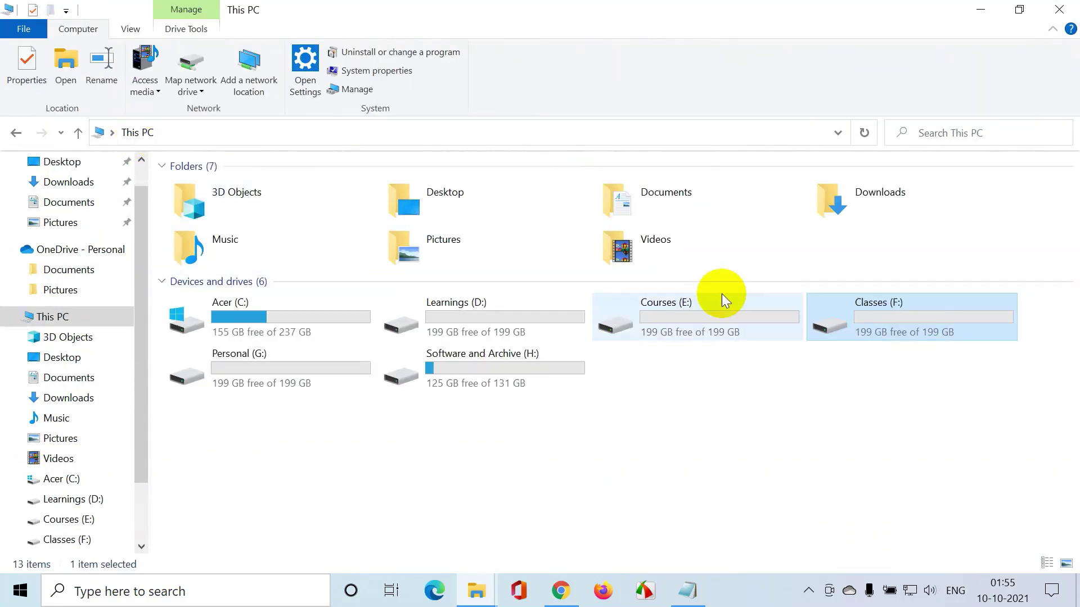
{"action": "double_click", "coordinate": [693, 332]}
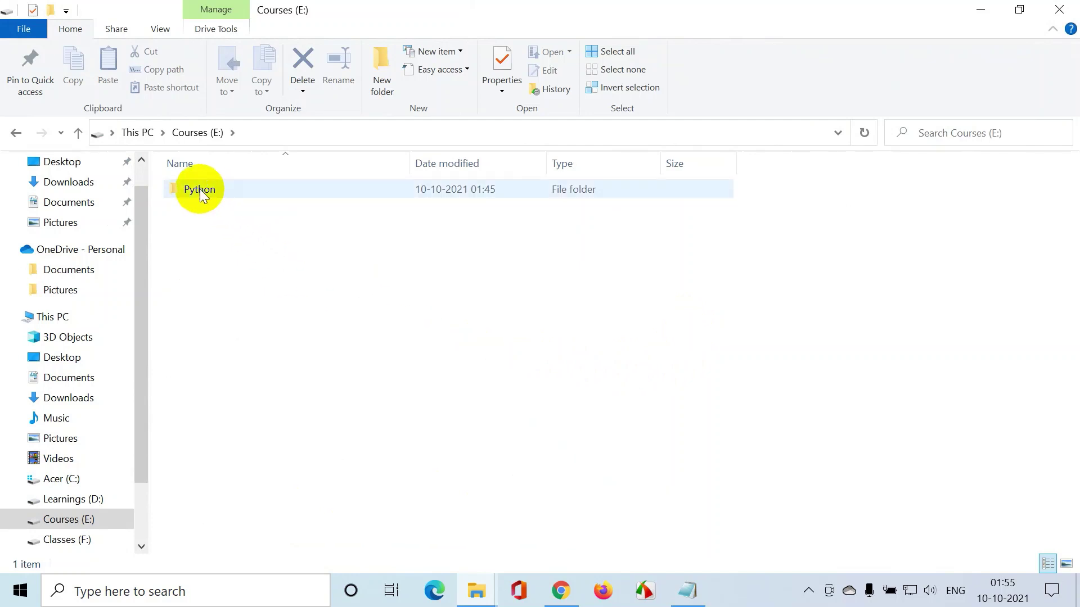
{"action": "left_click", "coordinate": [138, 133]}
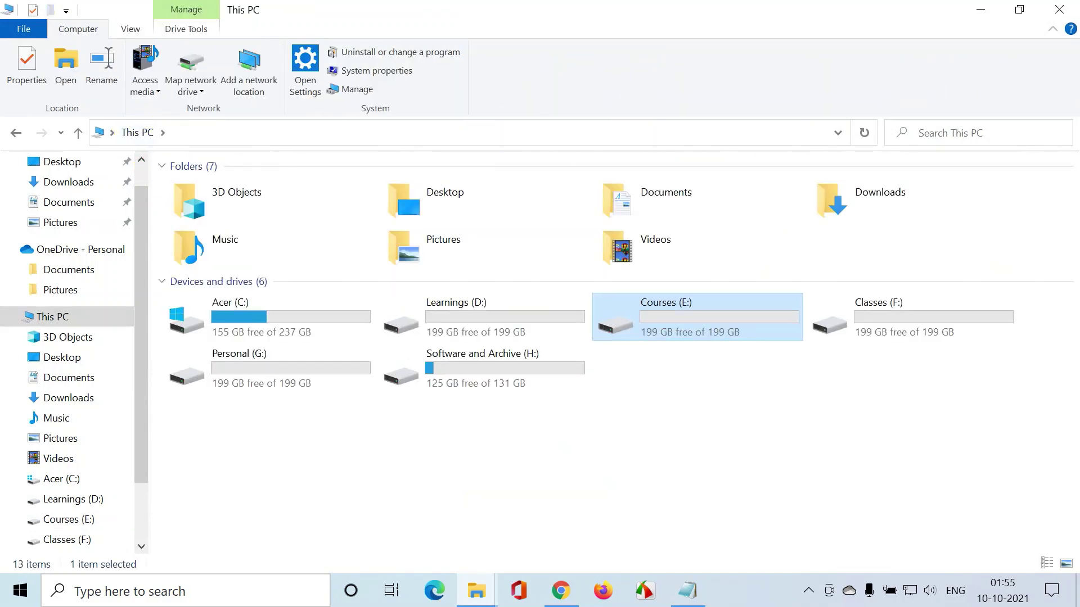
{"action": "left_click", "coordinate": [1059, 9]}
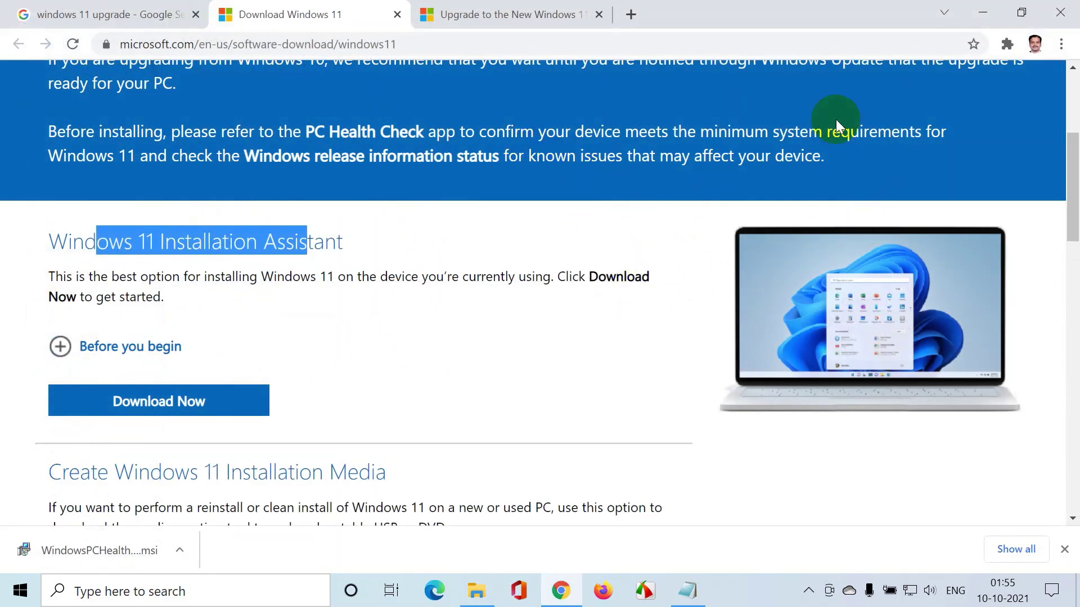
- Minimize Chrome, File Explorer and Notepad to reveal the empty desktop
{"action": "left_click", "coordinate": [978, 16]}
{"action": "left_click", "coordinate": [978, 15]}
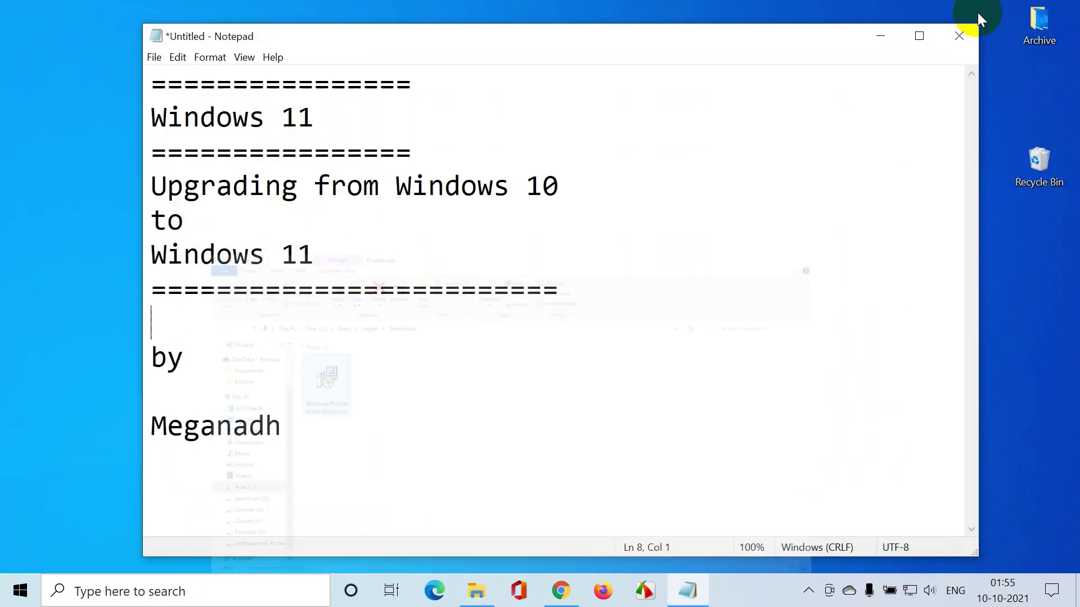
{"action": "left_click", "coordinate": [878, 37]}
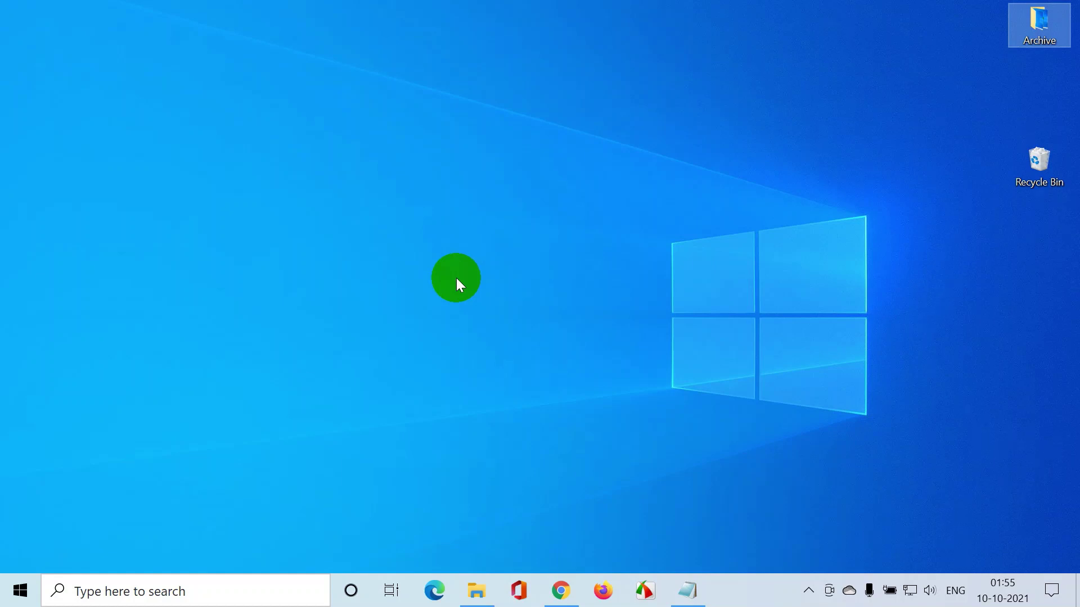
- Launch Control Panel with 'con' and go to Programs and Features
{"action": "left_click", "coordinate": [22, 595]}
{"action": "type", "text": "con"}
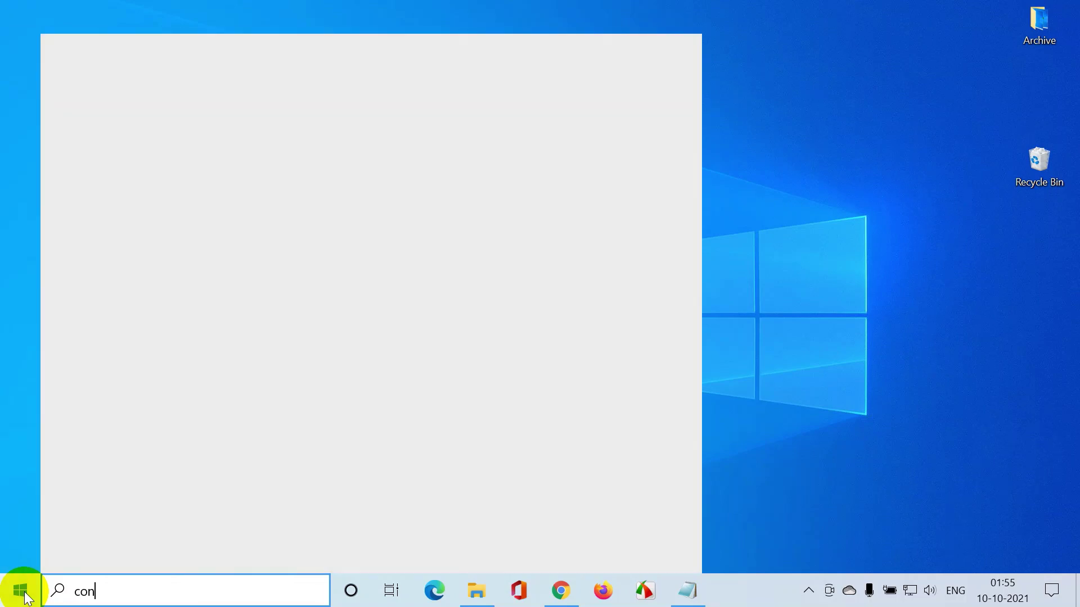
{"action": "key", "text": "Return"}
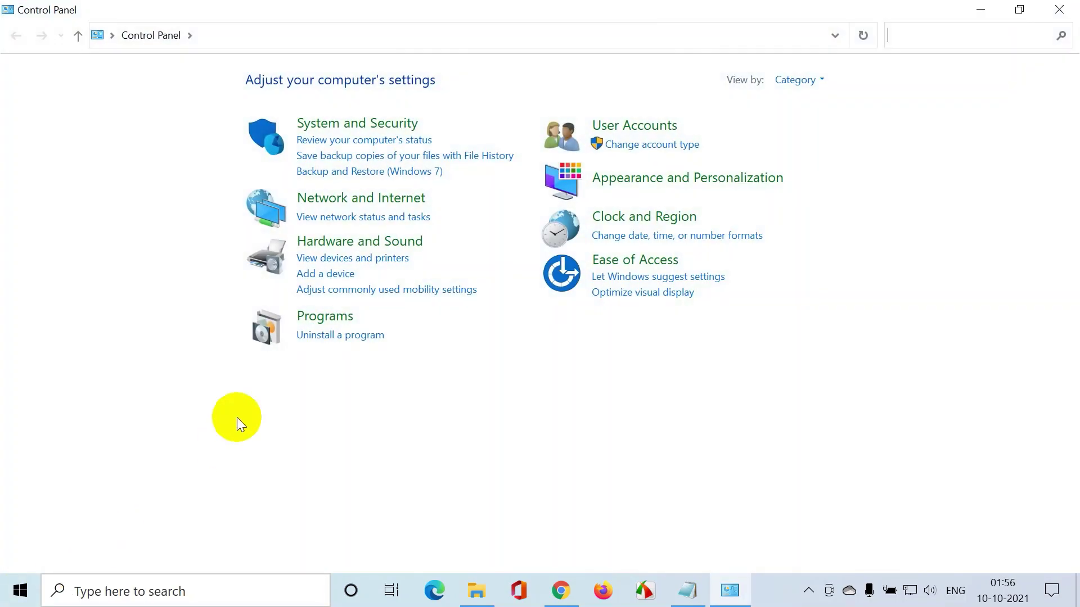
{"action": "left_click", "coordinate": [313, 318]}
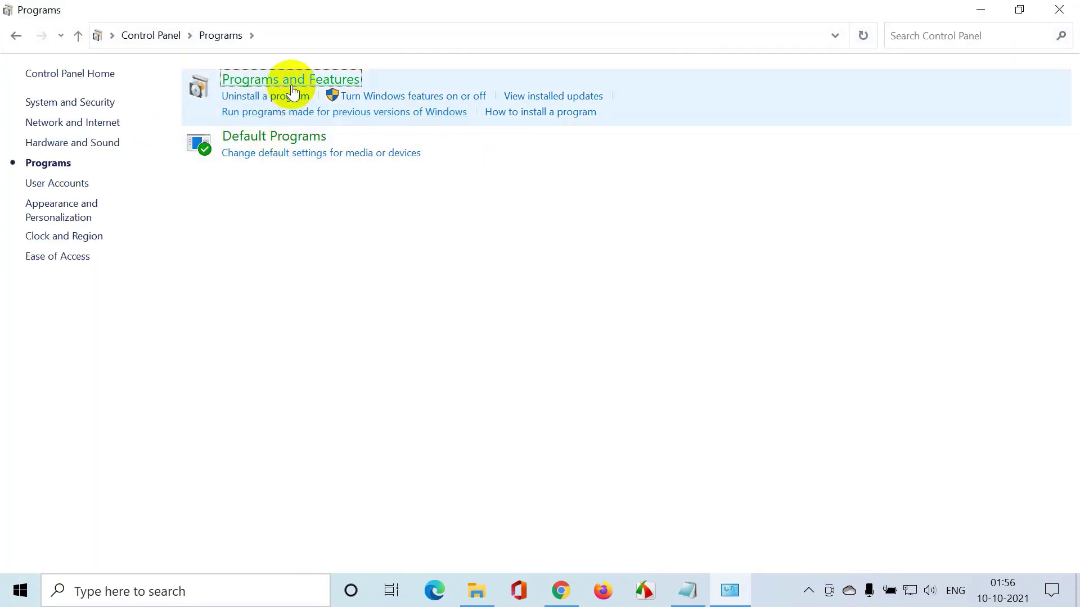
{"action": "left_click", "coordinate": [288, 84]}
- Review installed programs like SQL Server 2019, VS Code, Firefox and PyCharm, then minimize the window
{"action": "scroll", "coordinate": [641, 331], "scroll_direction": "down", "scroll_amount": 3}
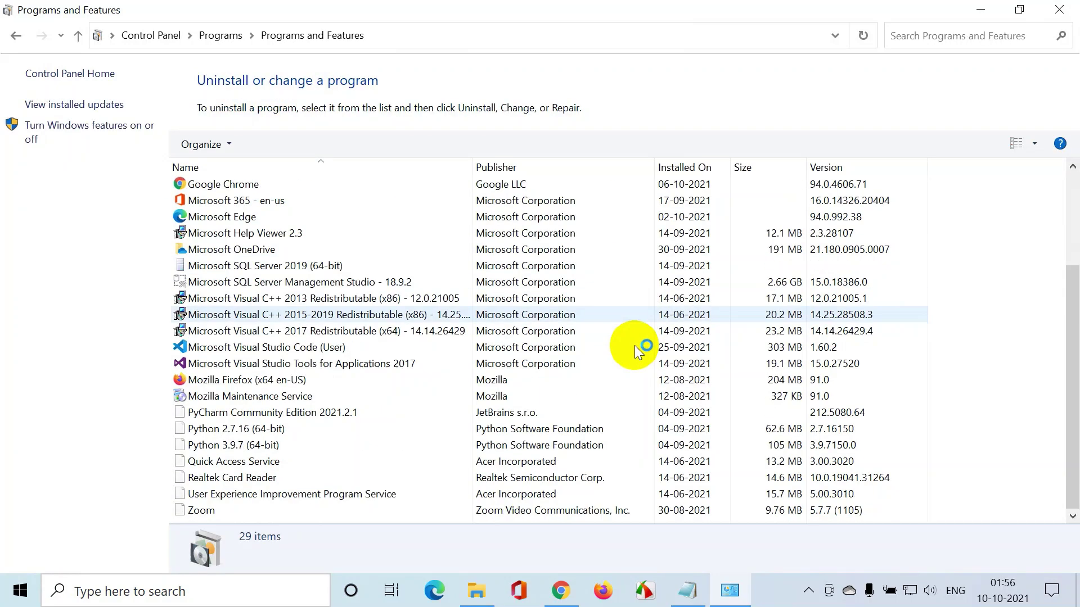
{"action": "scroll", "coordinate": [427, 377], "scroll_direction": "down", "scroll_amount": 5}
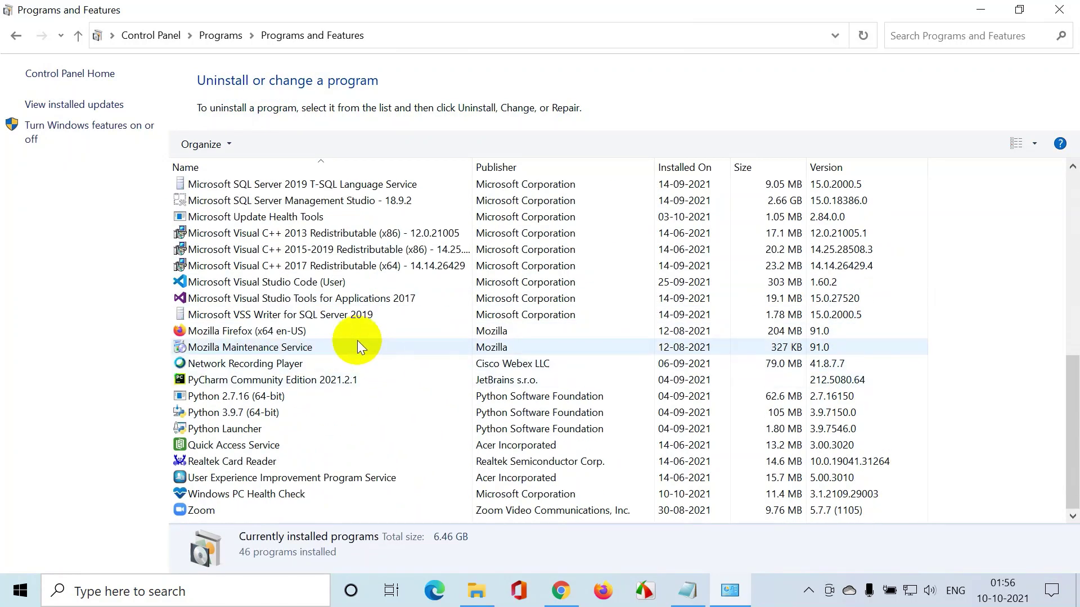
{"action": "scroll", "coordinate": [354, 340], "scroll_direction": "up", "scroll_amount": 1}
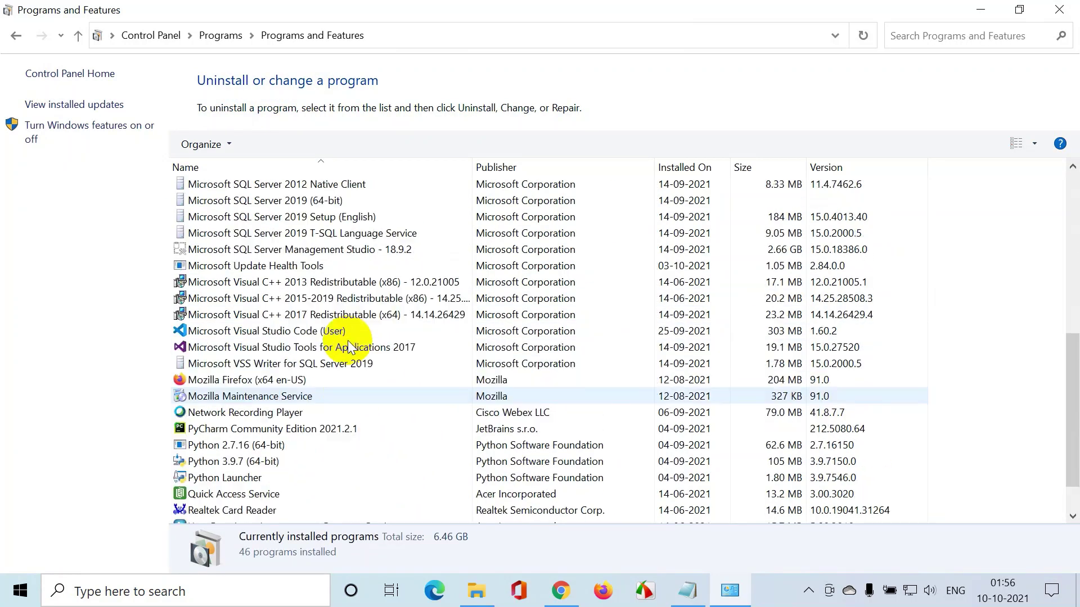
{"action": "left_click", "coordinate": [234, 203]}
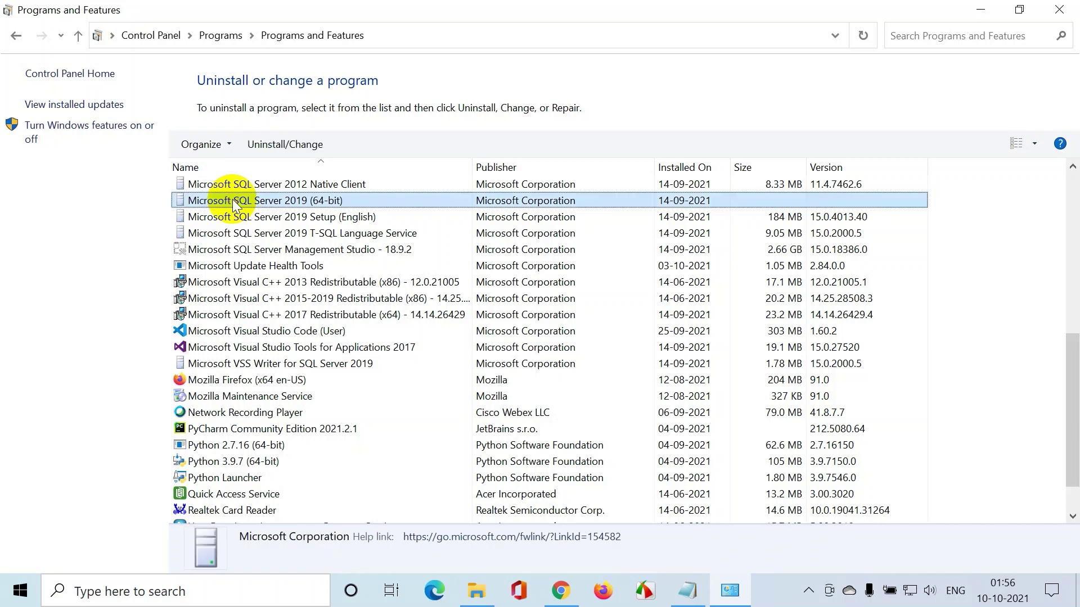
{"action": "left_click", "coordinate": [257, 332]}
{"action": "left_click", "coordinate": [261, 380]}
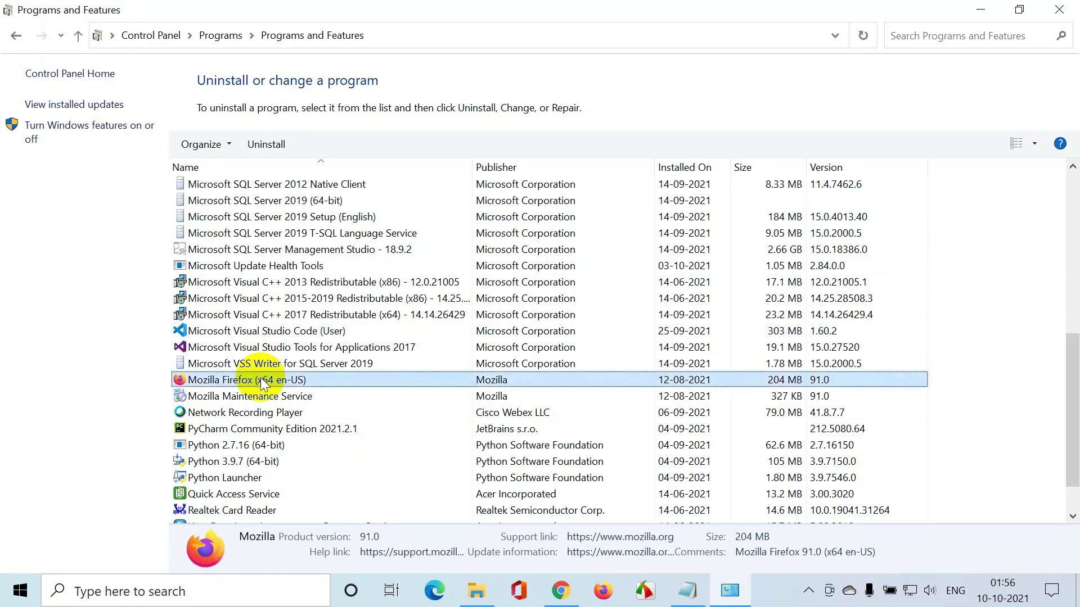
{"action": "left_click", "coordinate": [255, 430]}
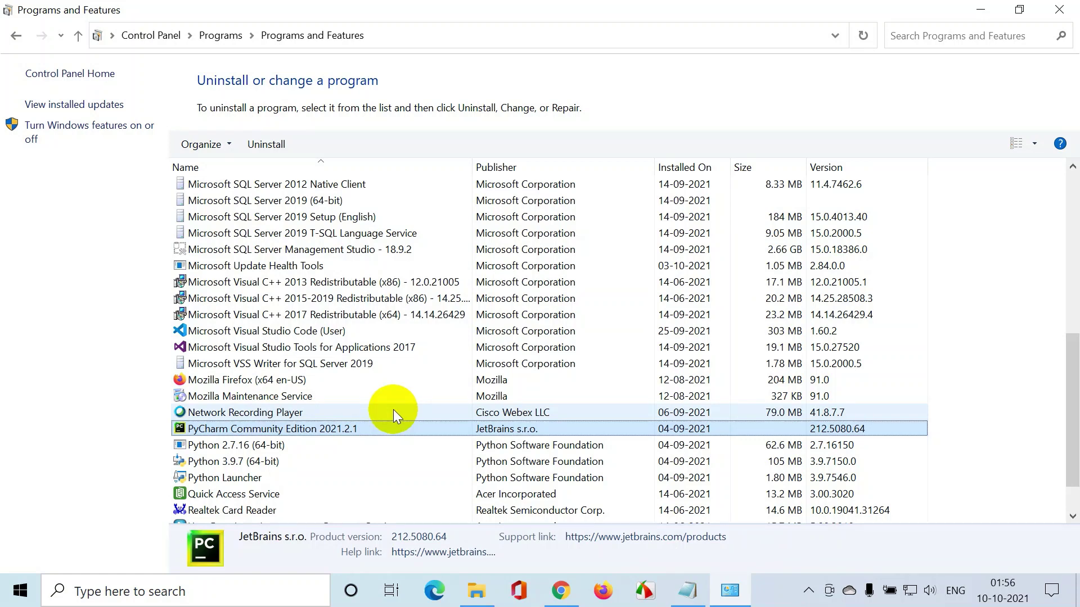
{"action": "left_click", "coordinate": [978, 11]}
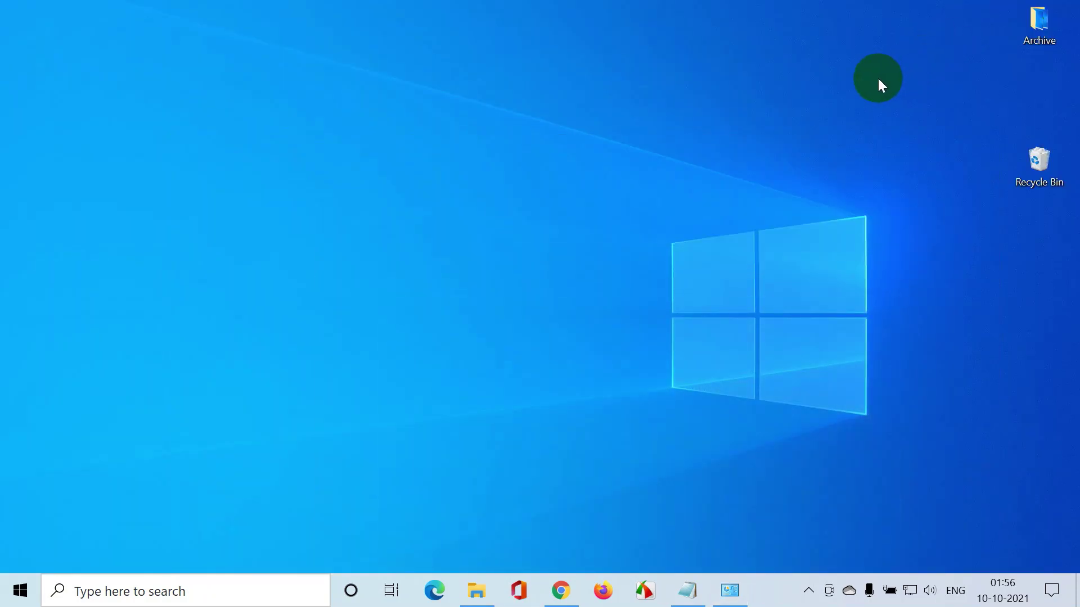
- Restore Chrome, download the Windows 11 Installation Assistant, and open a new tab
{"action": "left_click", "coordinate": [565, 577]}
{"action": "left_click", "coordinate": [421, 256]}
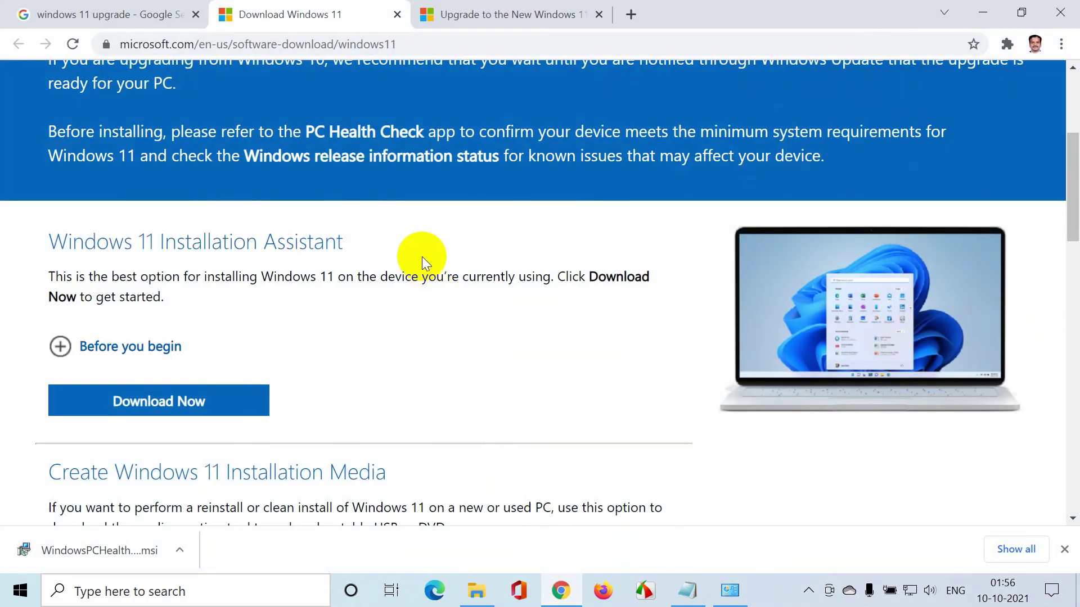
{"action": "scroll", "coordinate": [402, 263], "scroll_direction": "down", "scroll_amount": 3}
{"action": "scroll", "coordinate": [395, 255], "scroll_direction": "up", "scroll_amount": 1}
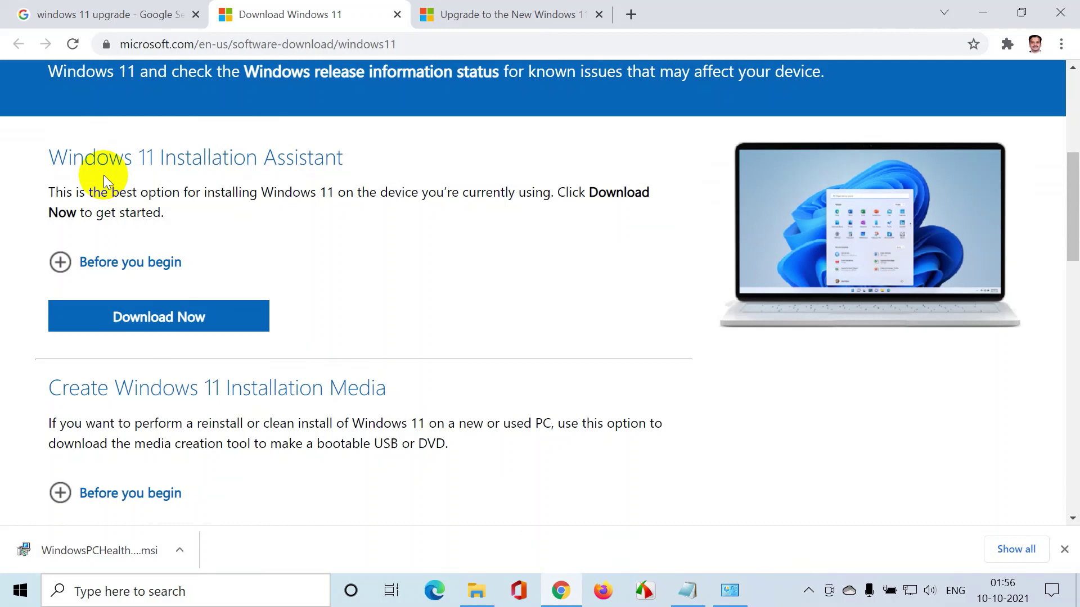
{"action": "left_click_drag", "start_coordinate": [96, 158], "coordinate": [312, 145]}
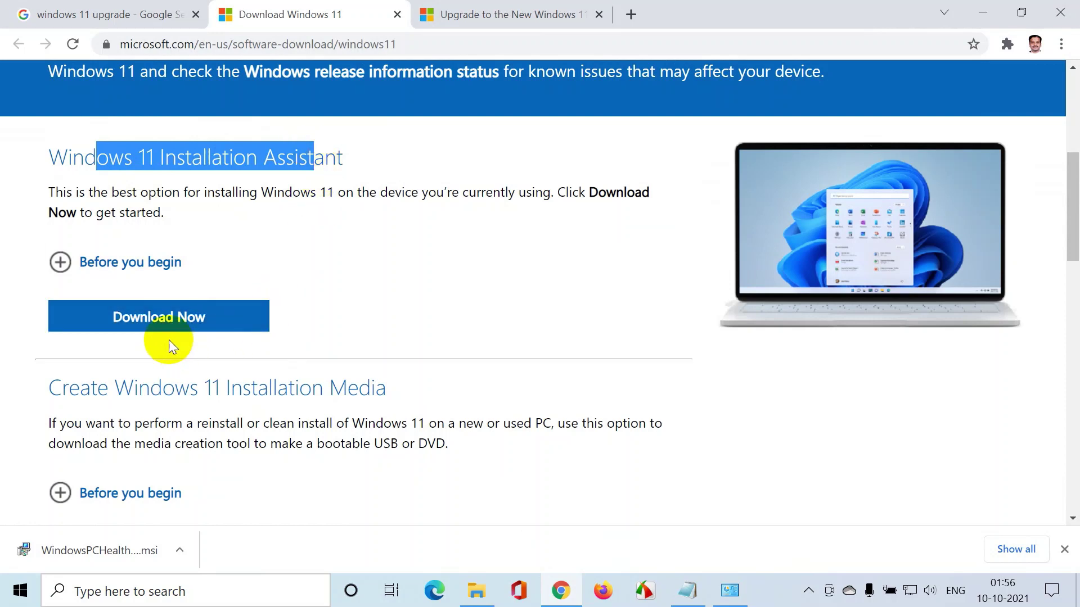
{"action": "left_click", "coordinate": [138, 321]}
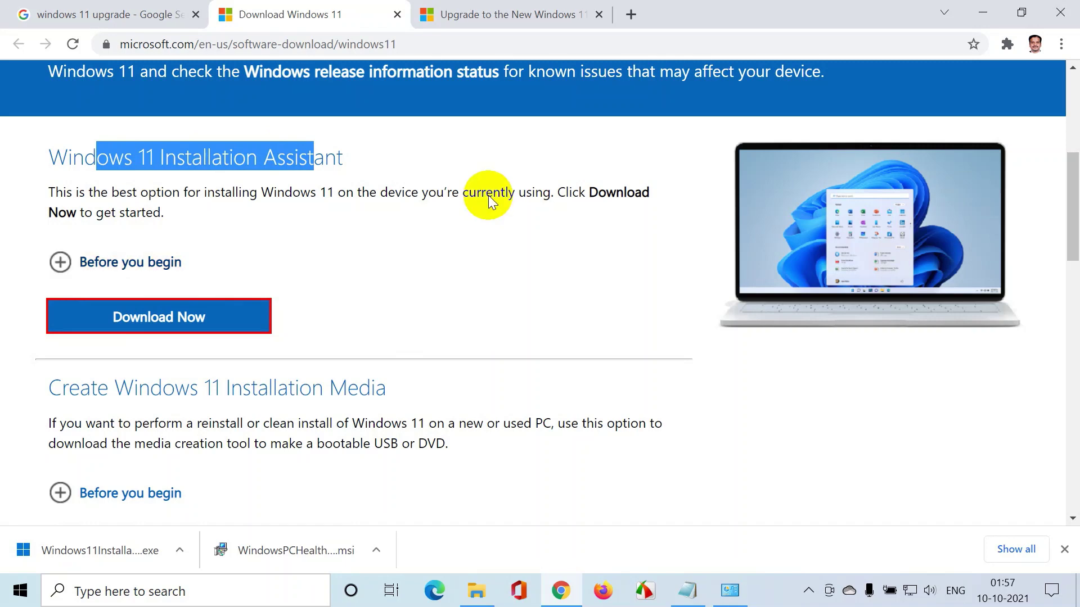
{"action": "left_click", "coordinate": [632, 15]}
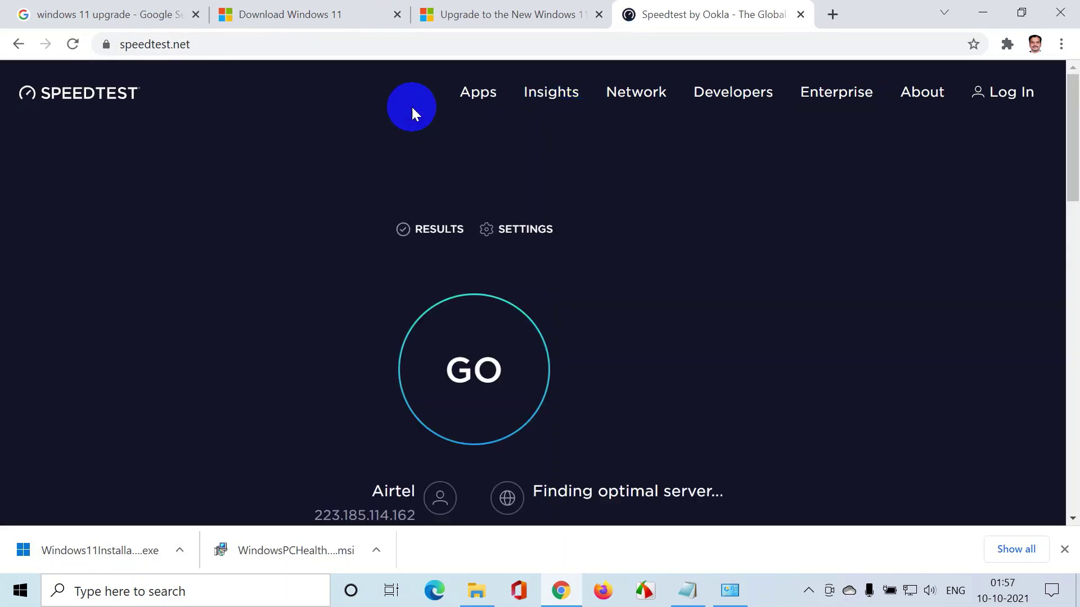
- Run the speedtest.net test, zooming in to read about 68 Mbps, then close its tab
{"action": "left_click", "coordinate": [200, 39]}
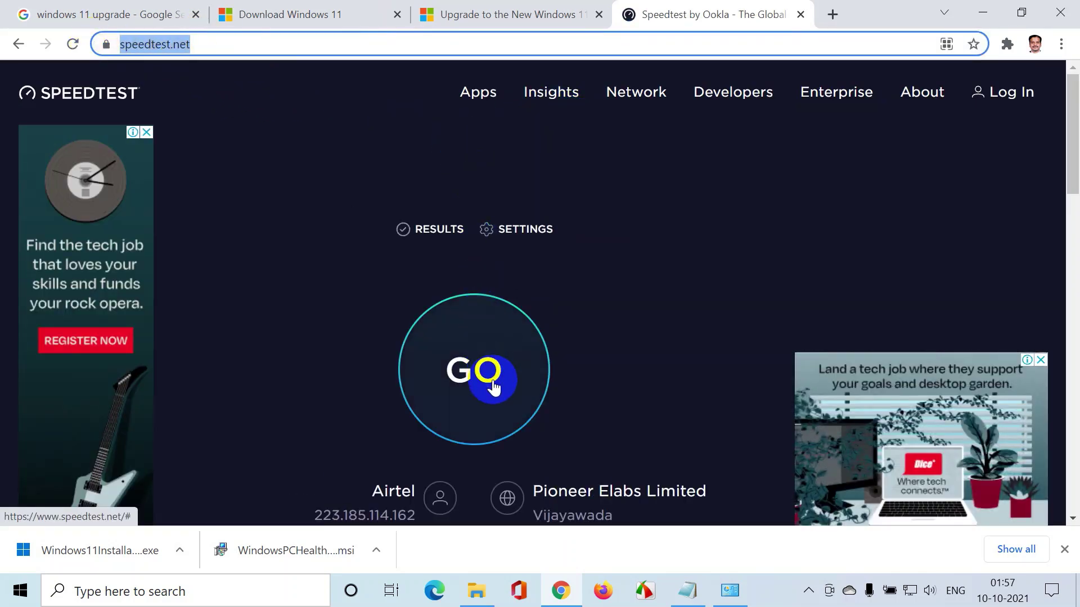
{"action": "left_click", "coordinate": [474, 377]}
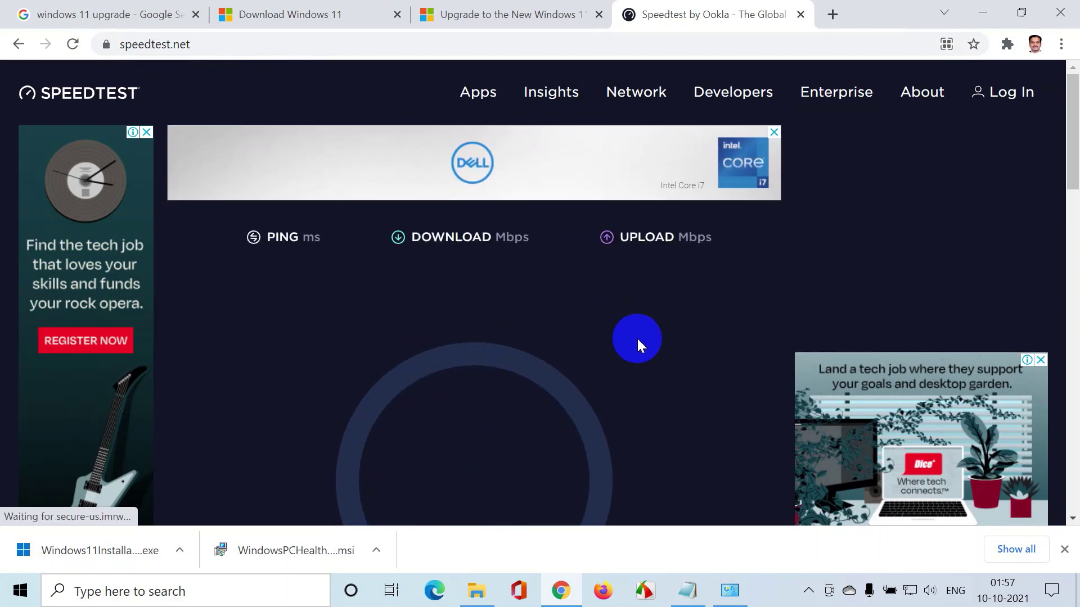
{"action": "key", "text": "ctrl+plus"}
{"action": "scroll", "coordinate": [712, 362], "scroll_direction": "down", "scroll_amount": 5}
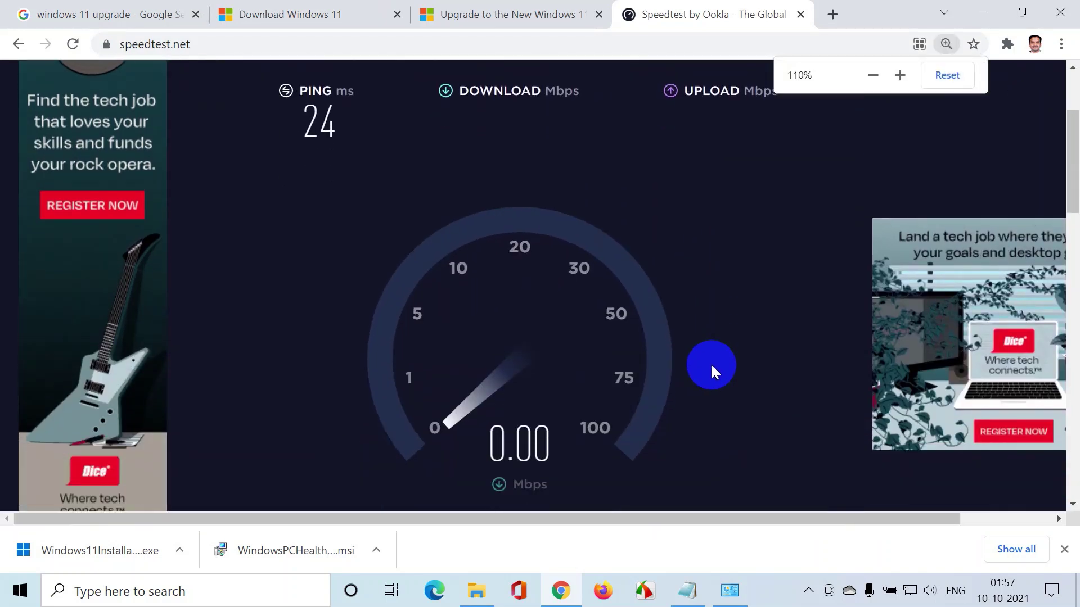
{"action": "key", "text": "ctrl+plus"}
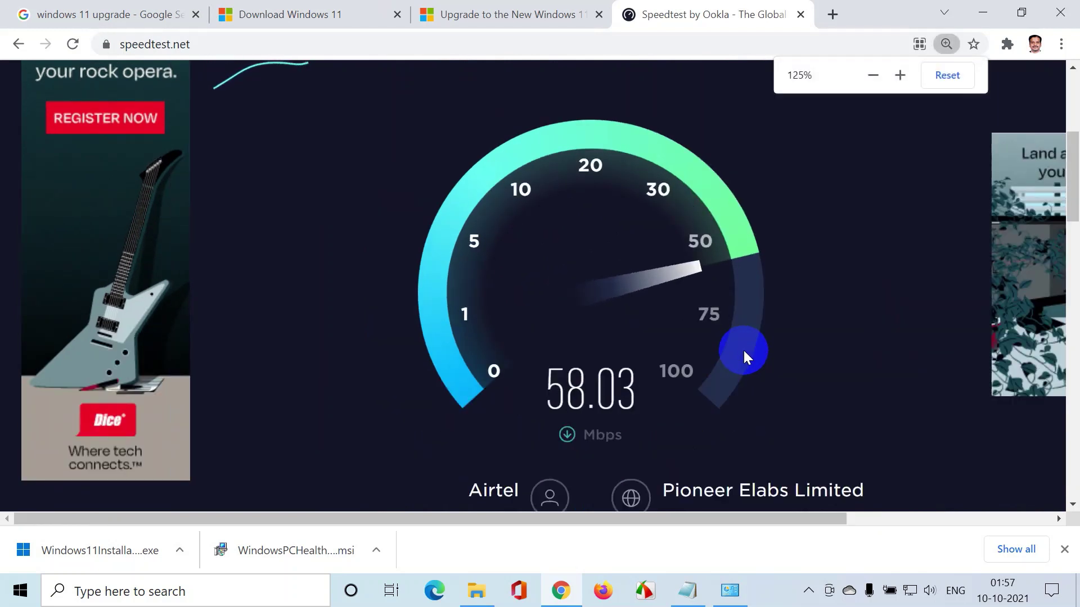
{"action": "left_click_drag", "start_coordinate": [673, 519], "coordinate": [738, 517]}
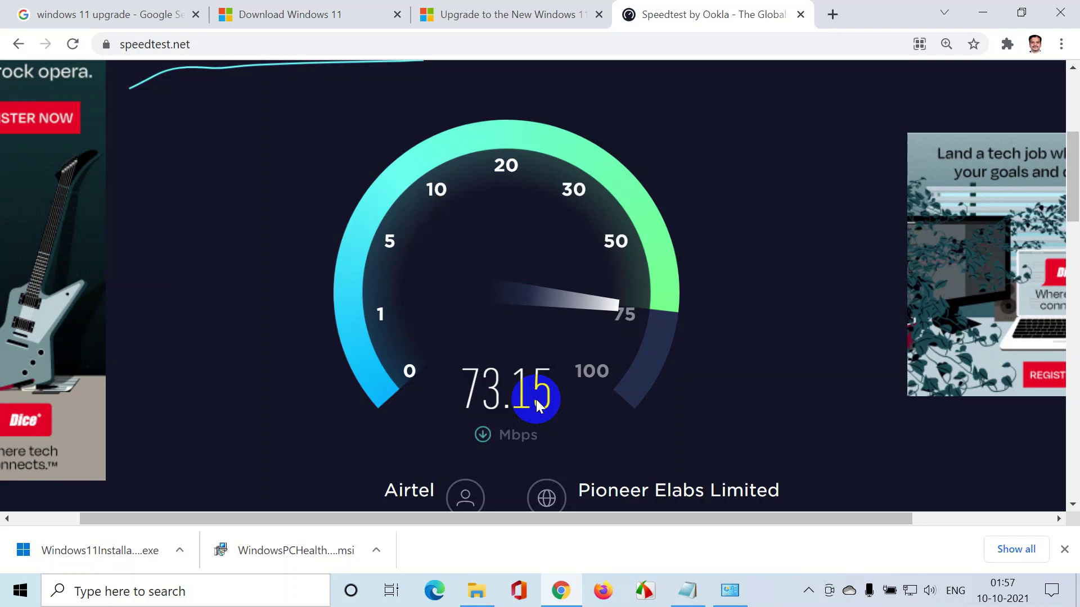
{"action": "left_click", "coordinate": [801, 15]}
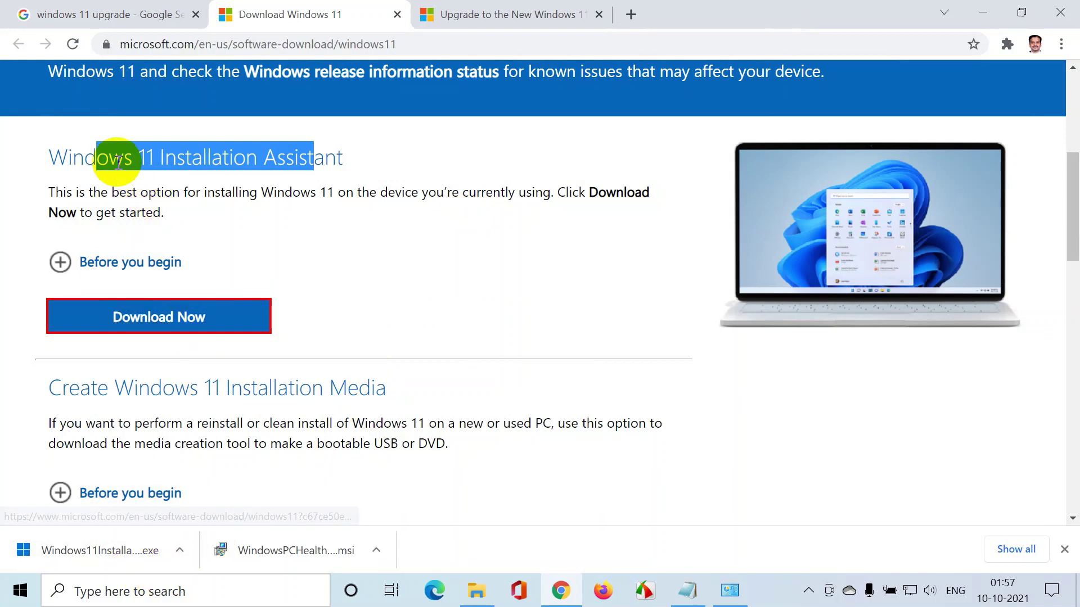
- Show the downloaded installer in Downloads and launch Windows11InstallationAssistant.exe
{"action": "left_click_drag", "start_coordinate": [94, 159], "coordinate": [337, 160]}
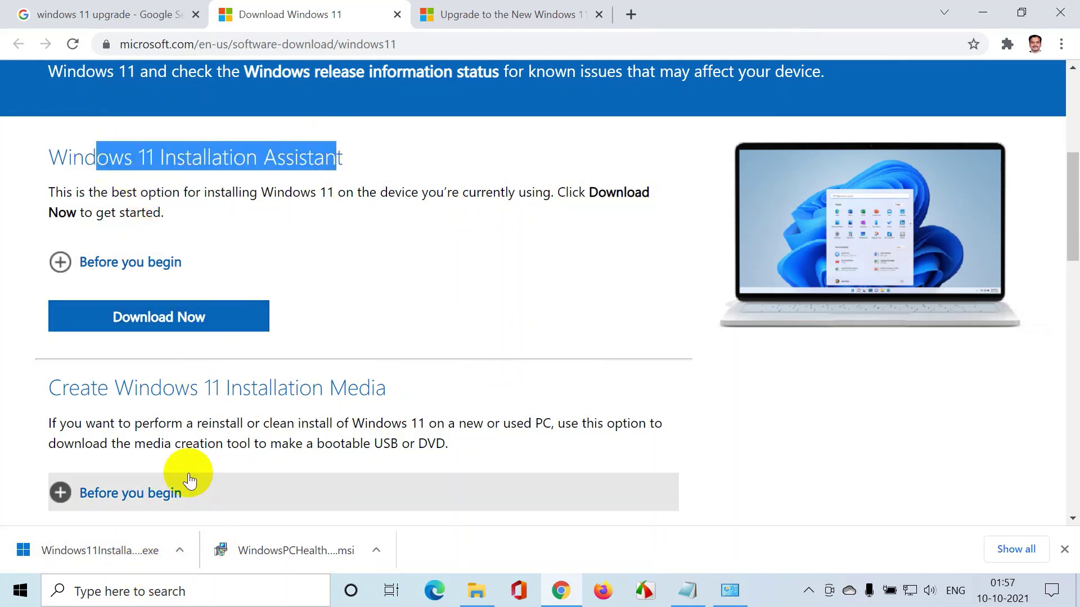
{"action": "left_click", "coordinate": [178, 549]}
{"action": "left_click", "coordinate": [213, 492]}
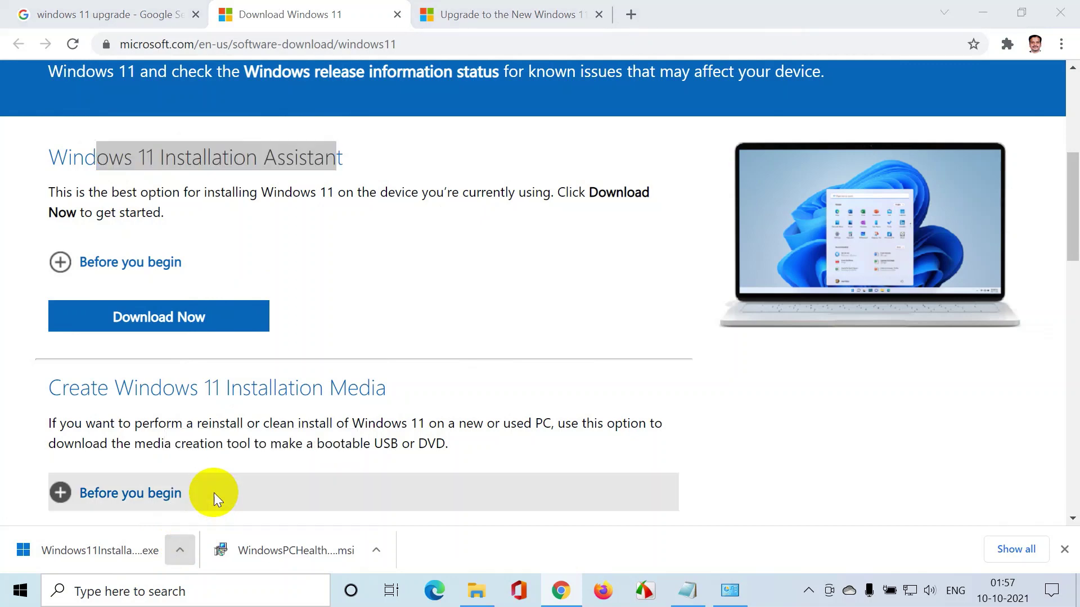
{"action": "left_click", "coordinate": [703, 380]}
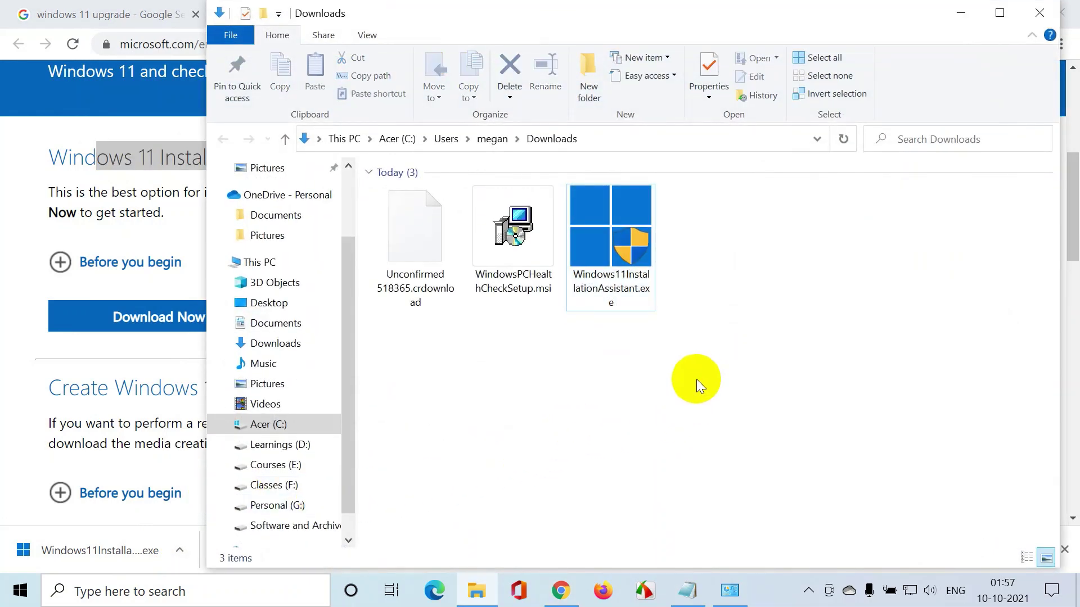
{"action": "double_click", "coordinate": [605, 284]}
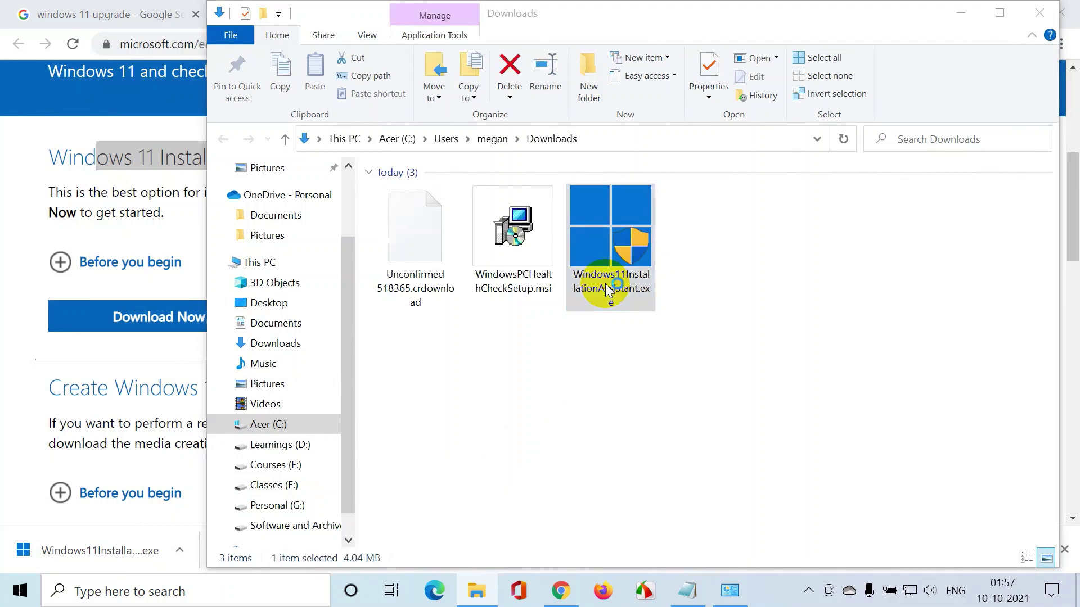
- Accept the Windows 11 licence terms, let it download and install, then restart to finish upgrading
{"action": "left_click", "coordinate": [607, 288]}
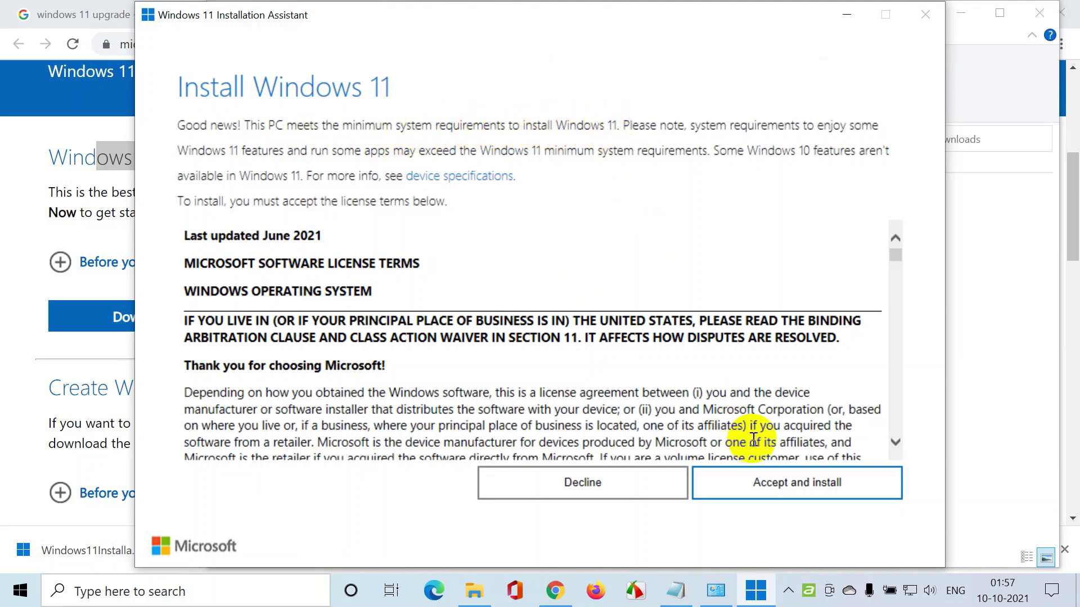
{"action": "left_click", "coordinate": [812, 490]}
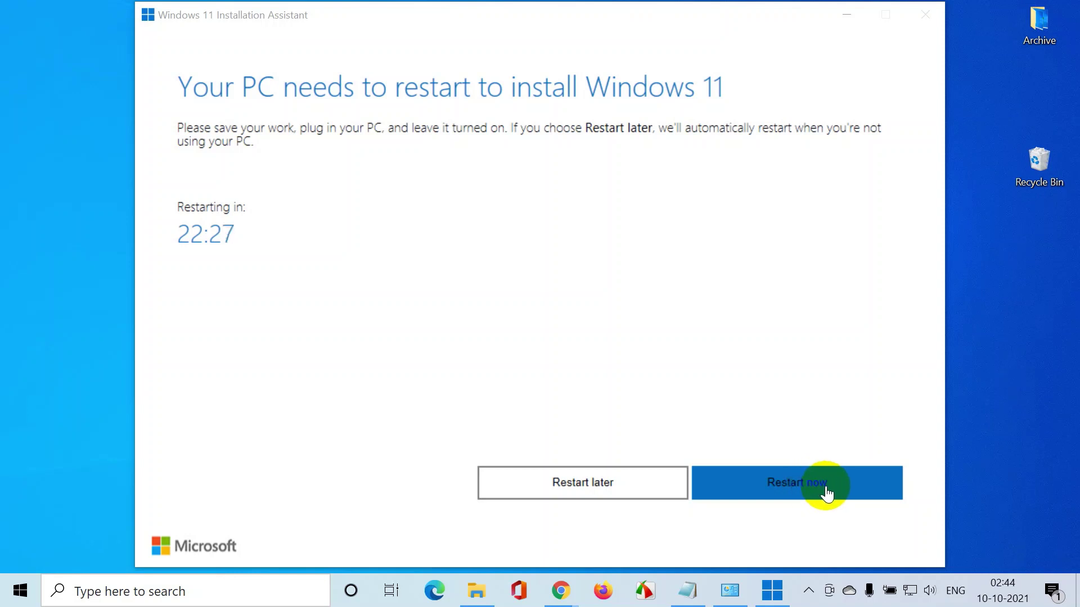
{"action": "left_click", "coordinate": [791, 490]}
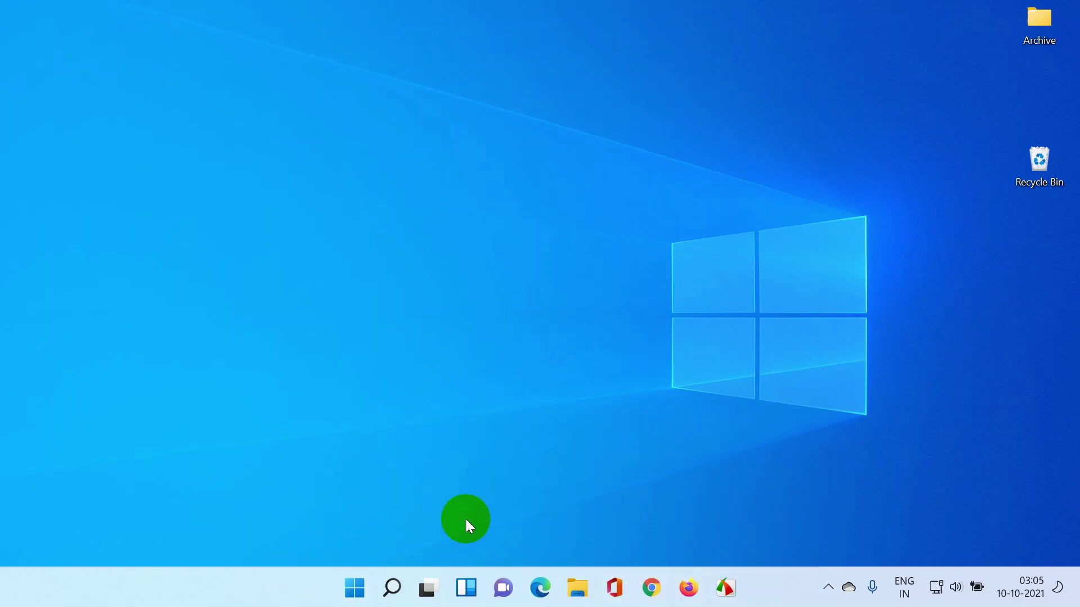
- View the pinned apps in the new Windows 11 Start menu, then close it
{"action": "left_click", "coordinate": [355, 588]}
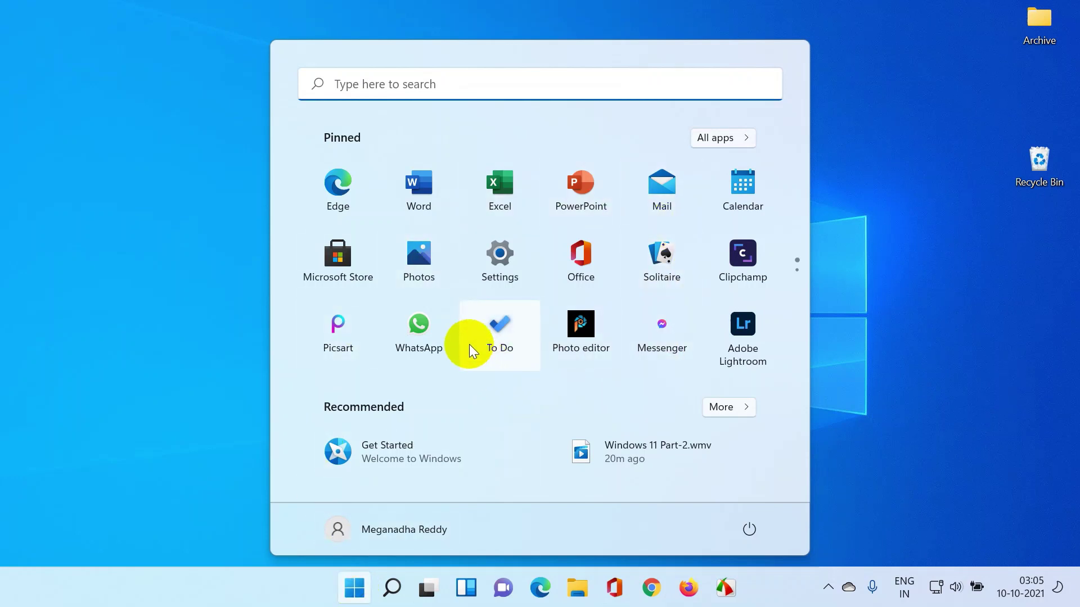
{"action": "left_click", "coordinate": [221, 371]}
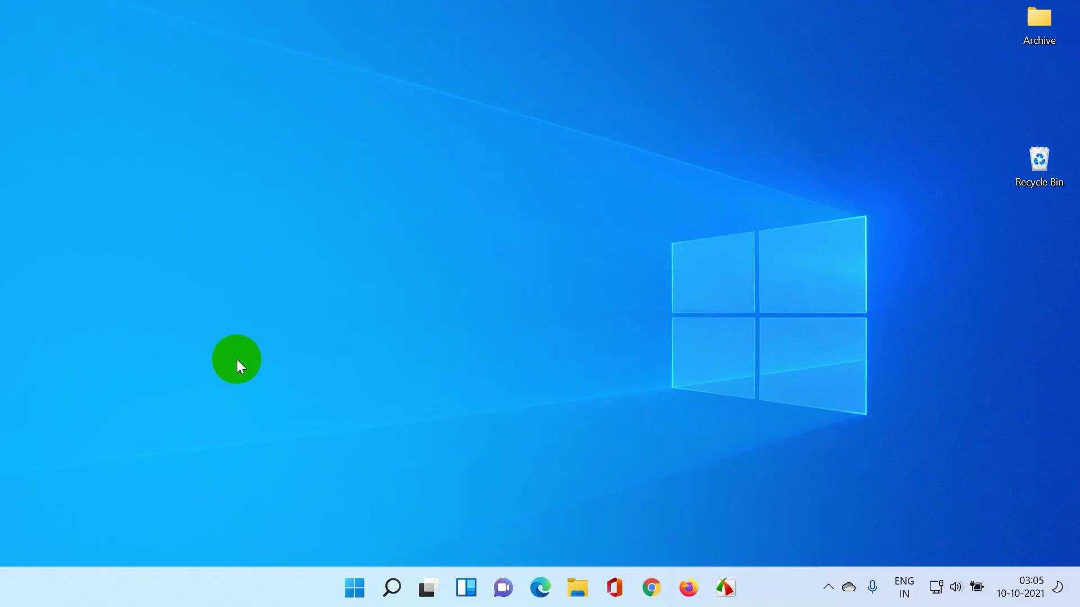
{"action": "left_click", "coordinate": [579, 588]}
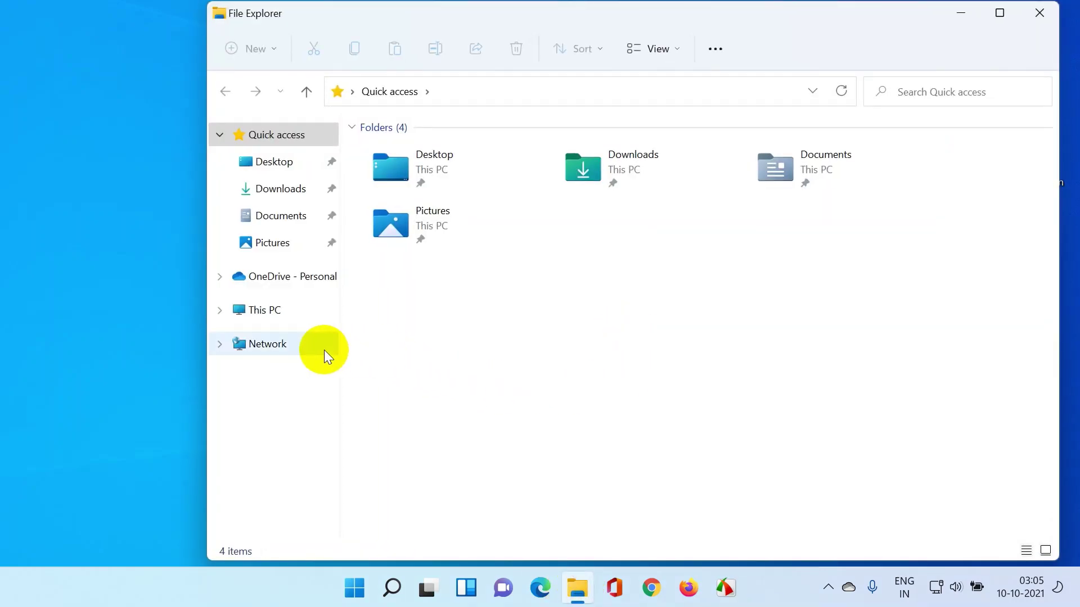
{"action": "left_click", "coordinate": [268, 311]}
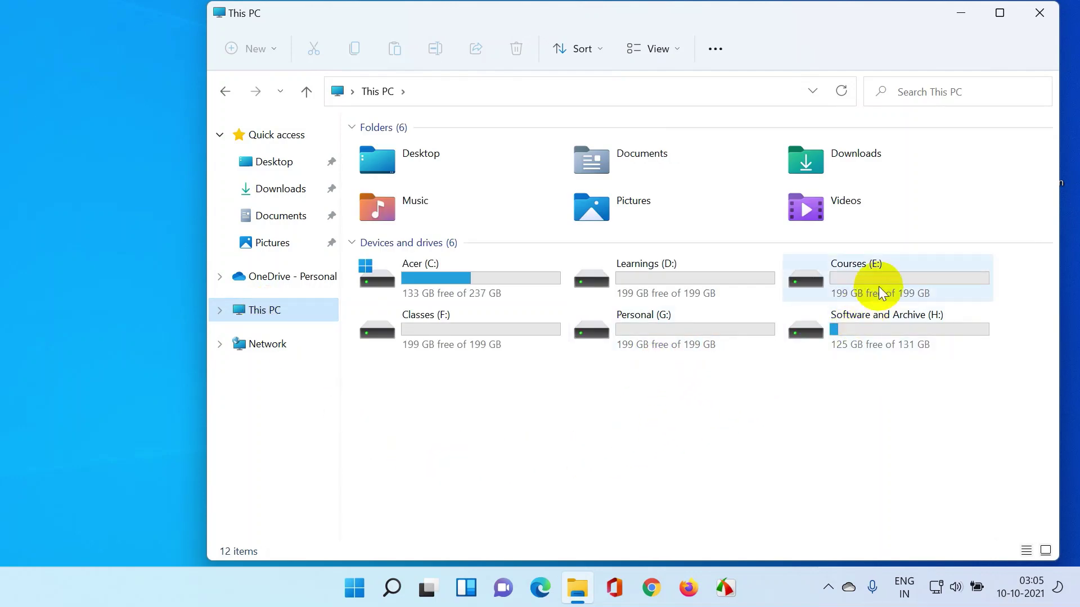
{"action": "left_click", "coordinate": [509, 337]}
{"action": "double_click", "coordinate": [509, 338]}
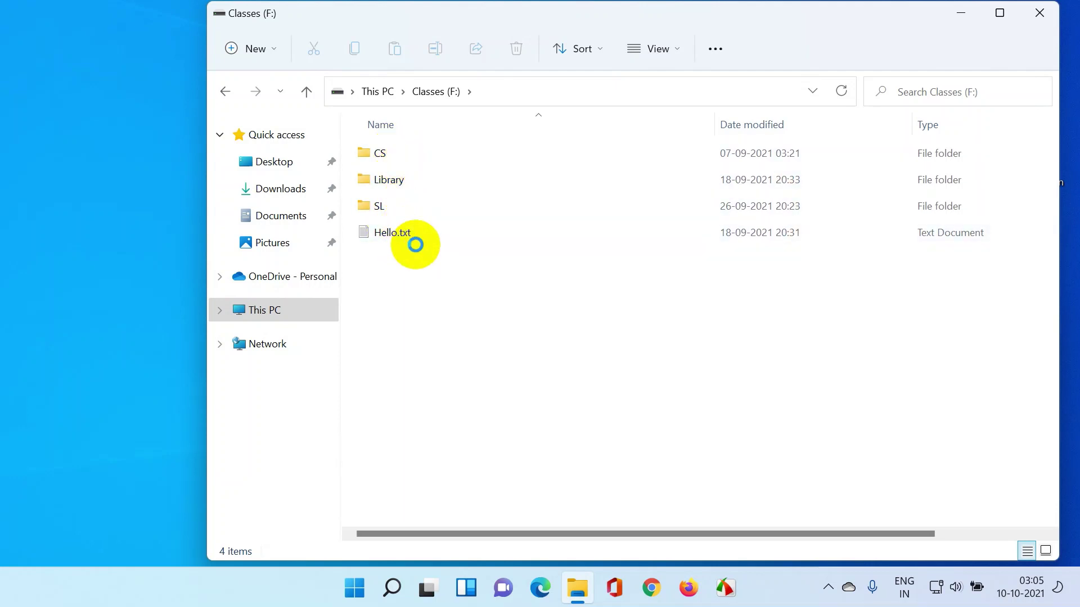
{"action": "left_click", "coordinate": [228, 90]}
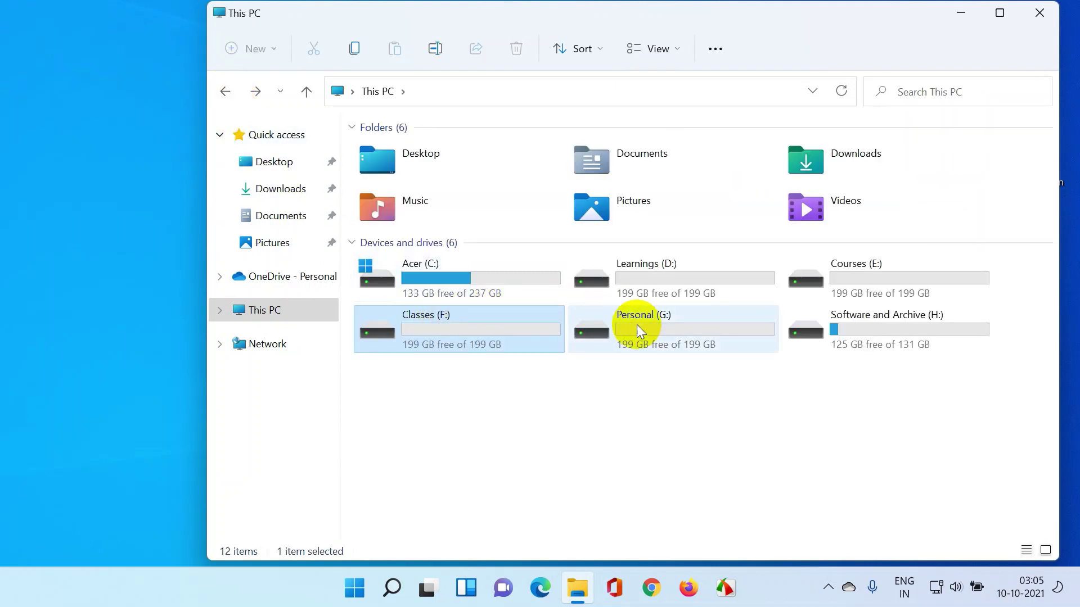
{"action": "left_click", "coordinate": [864, 278]}
{"action": "double_click", "coordinate": [864, 278]}
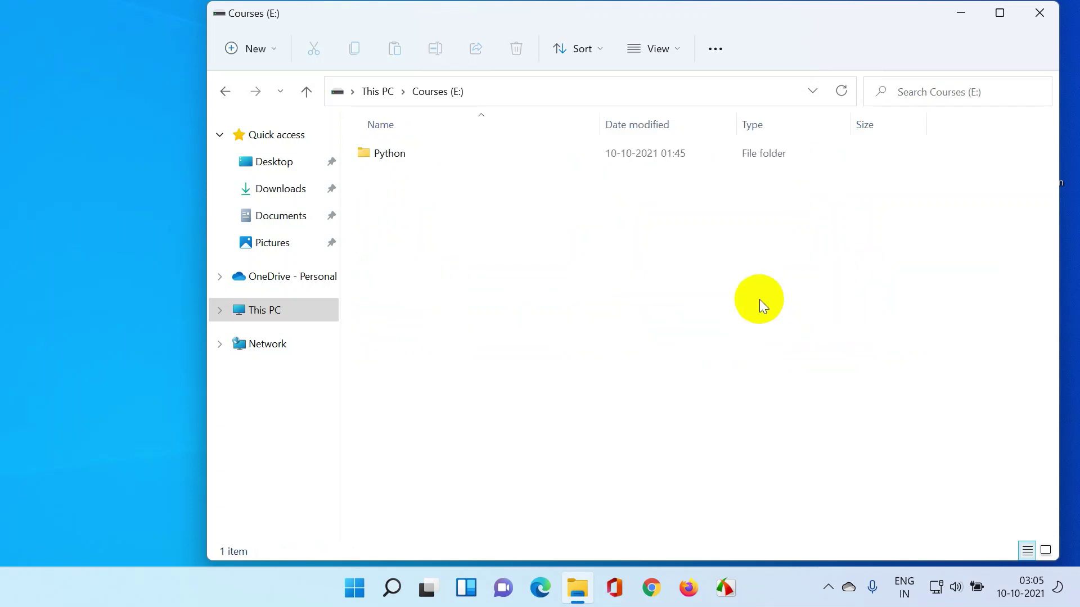
{"action": "left_click", "coordinate": [231, 97]}
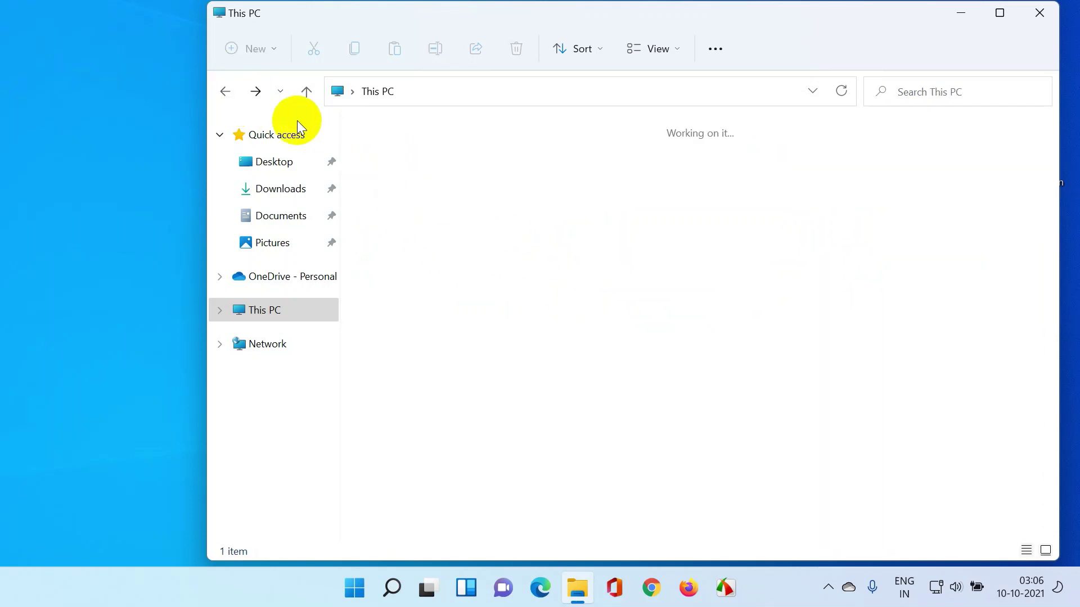
{"action": "left_click", "coordinate": [1039, 16]}
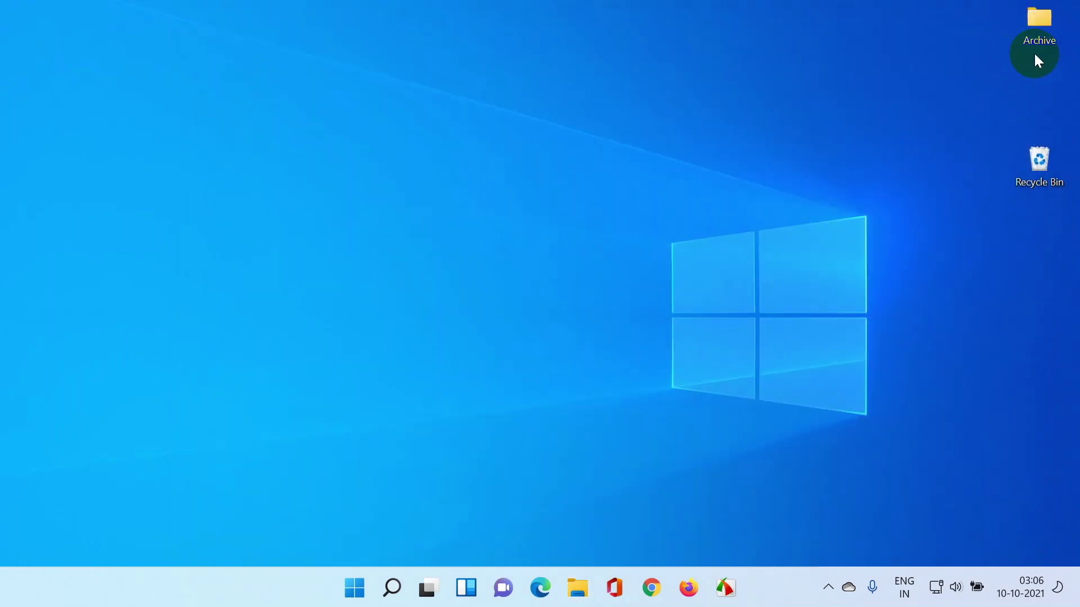
{"action": "left_click", "coordinate": [1031, 28]}
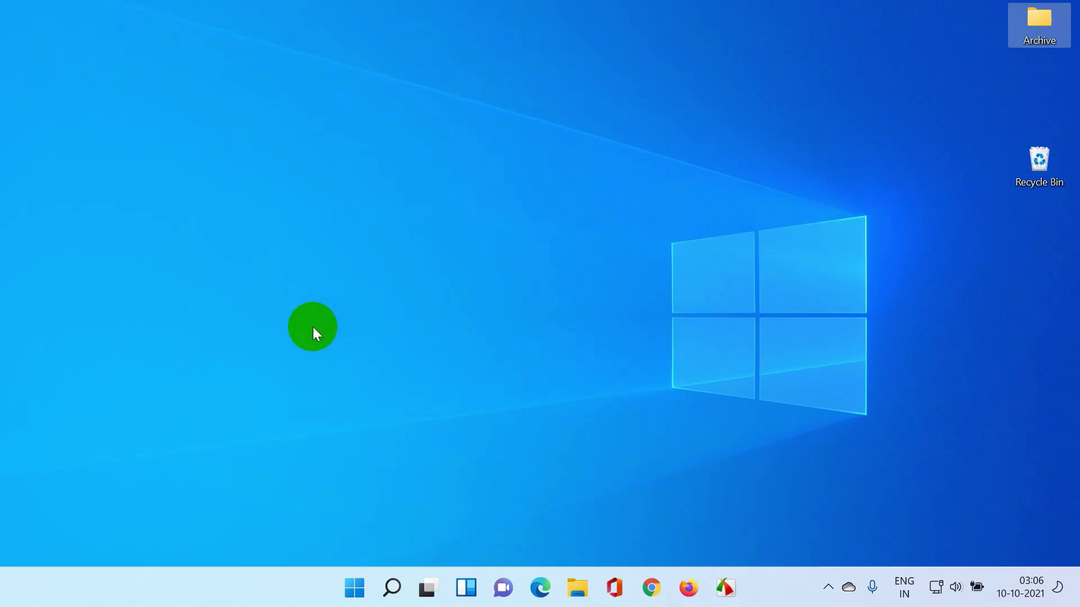
{"action": "left_click", "coordinate": [390, 588]}
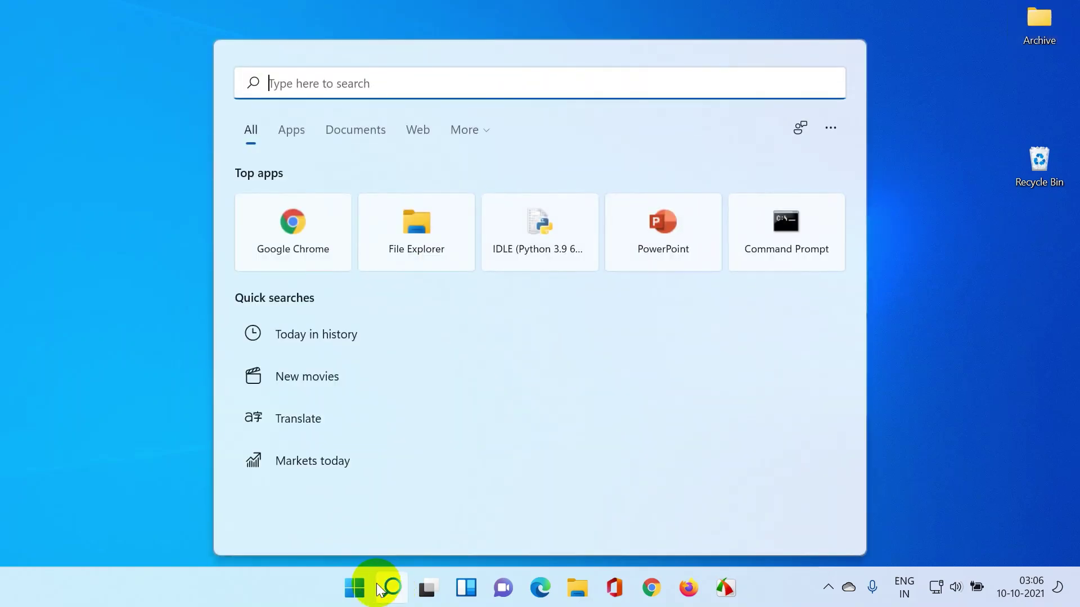
{"action": "type", "text": "control pa"}
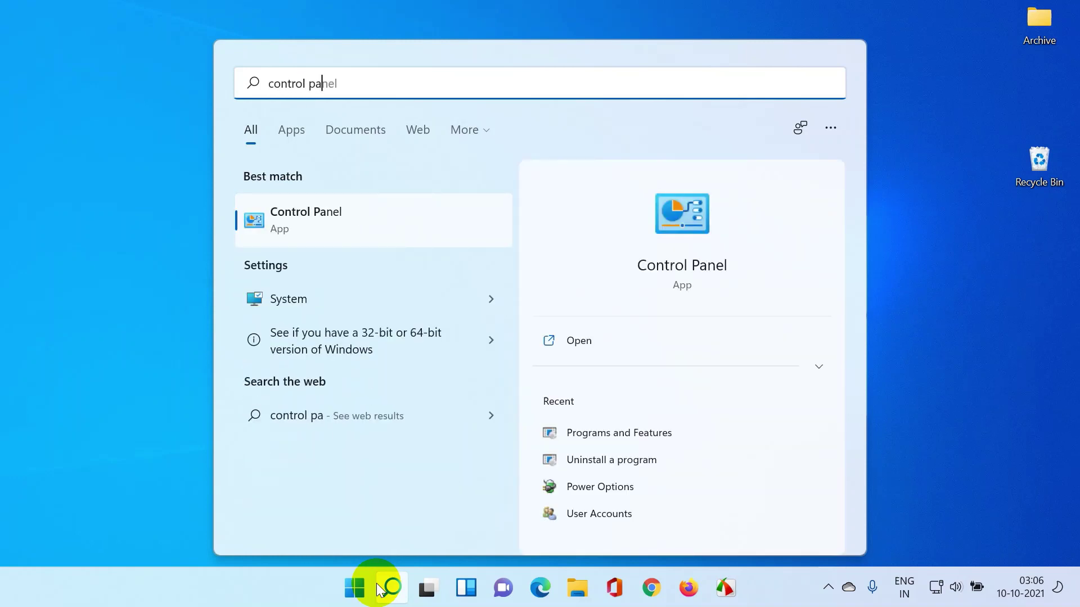
{"action": "key", "text": "Return"}
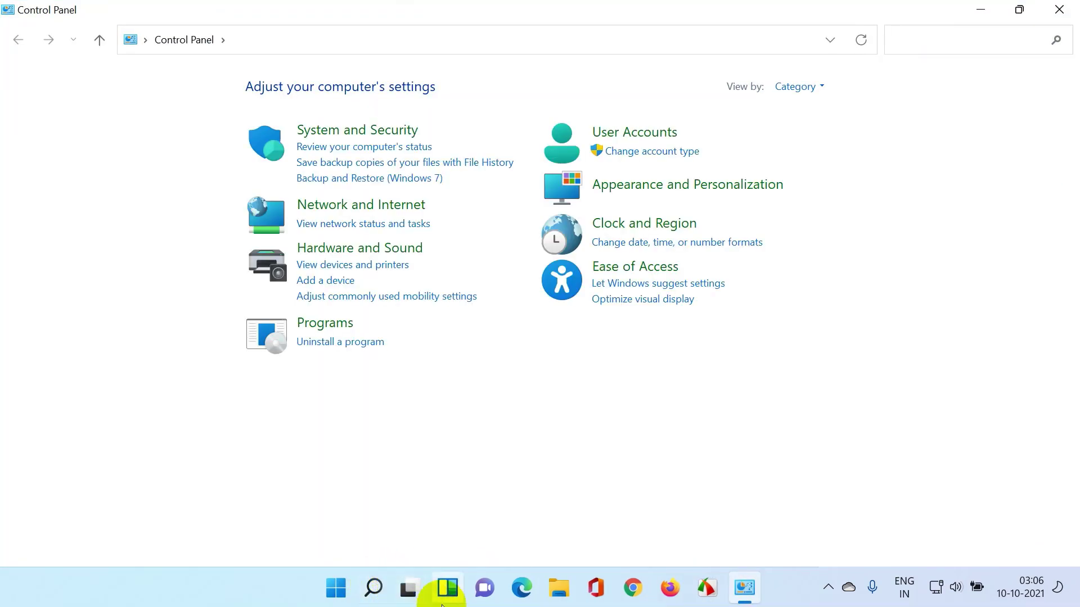
{"action": "left_click", "coordinate": [332, 323]}
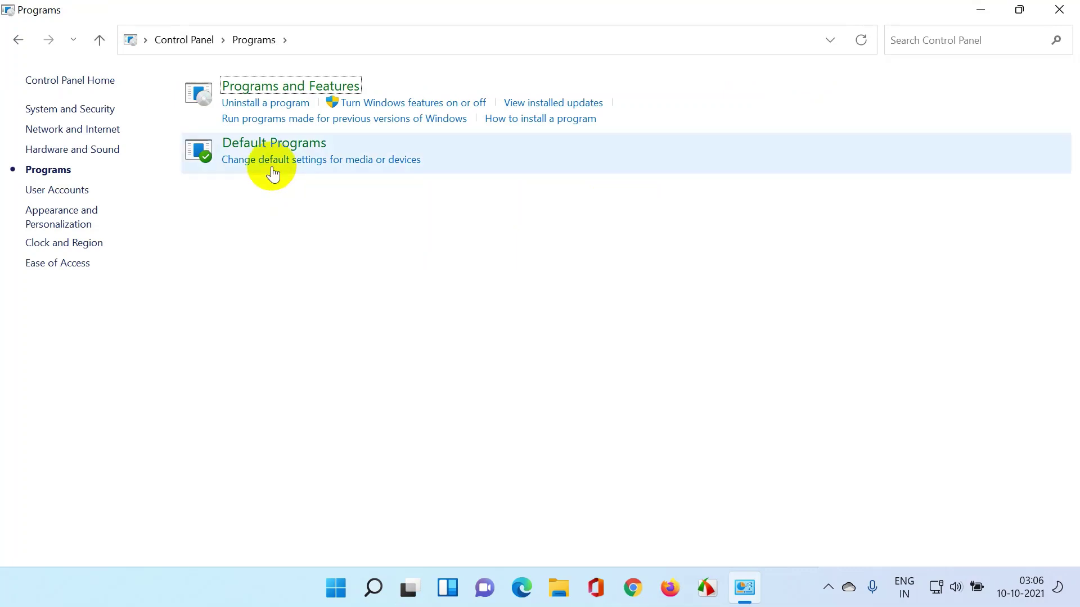
{"action": "left_click", "coordinate": [268, 90]}
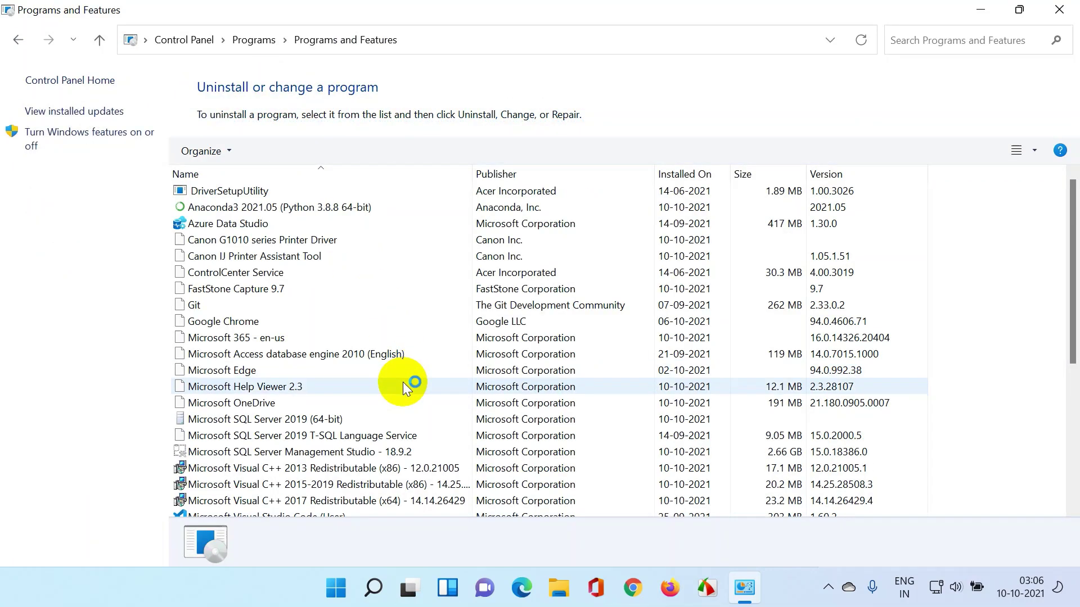
{"action": "scroll", "coordinate": [384, 416], "scroll_direction": "down", "scroll_amount": 9}
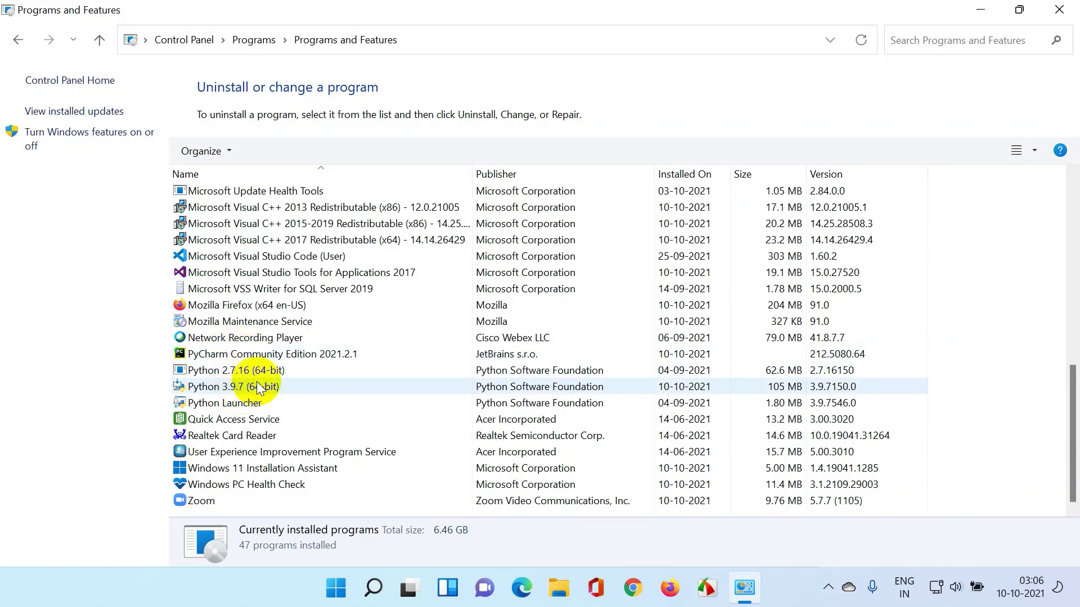
{"action": "scroll", "coordinate": [292, 364], "scroll_direction": "up", "scroll_amount": 2}
{"action": "scroll", "coordinate": [291, 365], "scroll_direction": "up", "scroll_amount": 1}
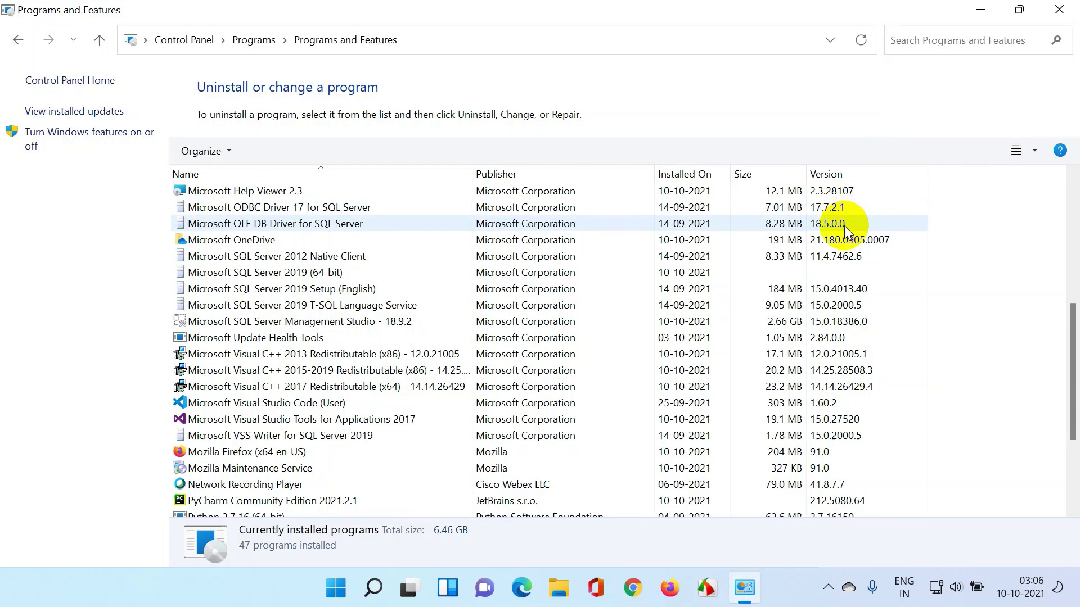
{"action": "left_click", "coordinate": [1058, 10]}
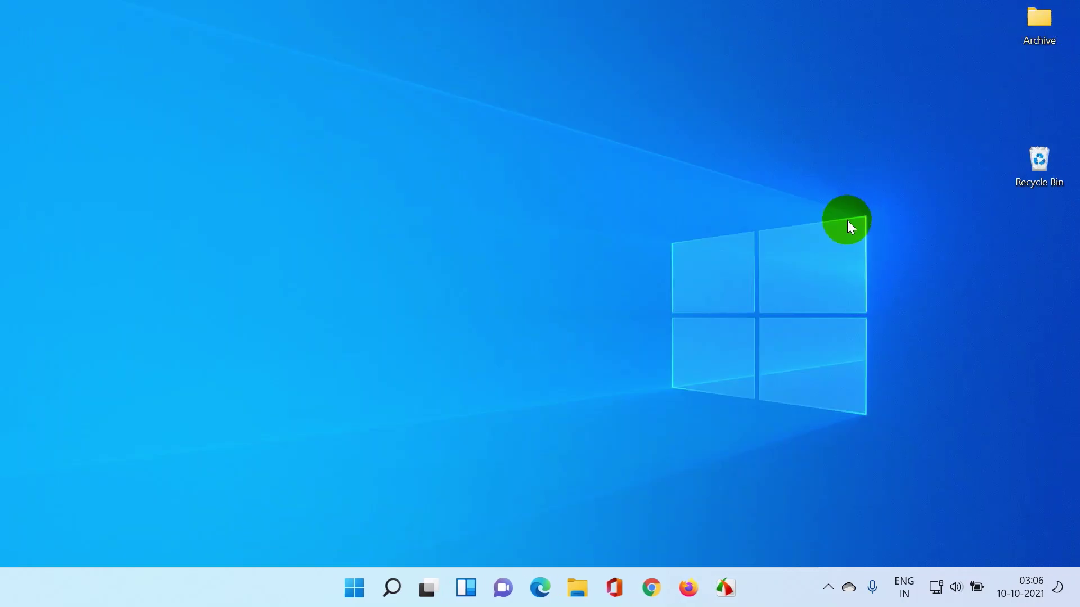